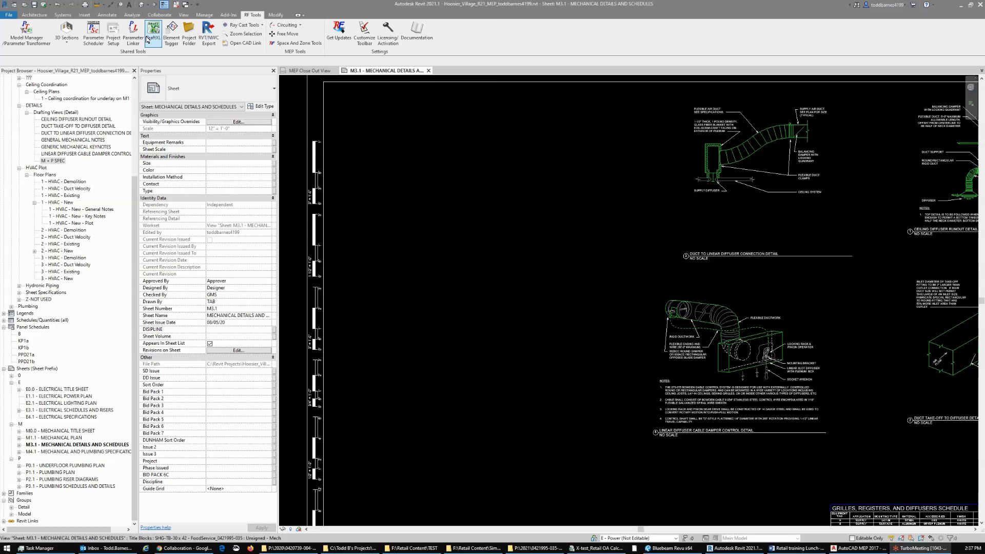
pyautogui.moveTo(500, 276); pyautogui.dragTo(378, 145, button='middle')
pyautogui.moveTo(508, 401); pyautogui.dragTo(438, 262, button='middle')
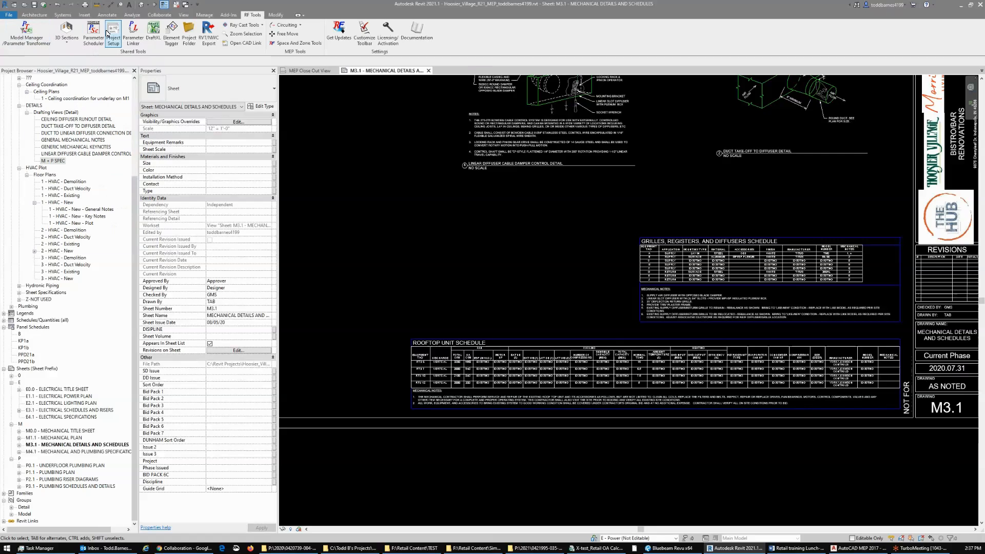
pyautogui.moveTo(438, 215); pyautogui.dragTo(619, 393, button='middle')
pyautogui.moveTo(512, 248); pyautogui.dragTo(496, 365, button='middle')
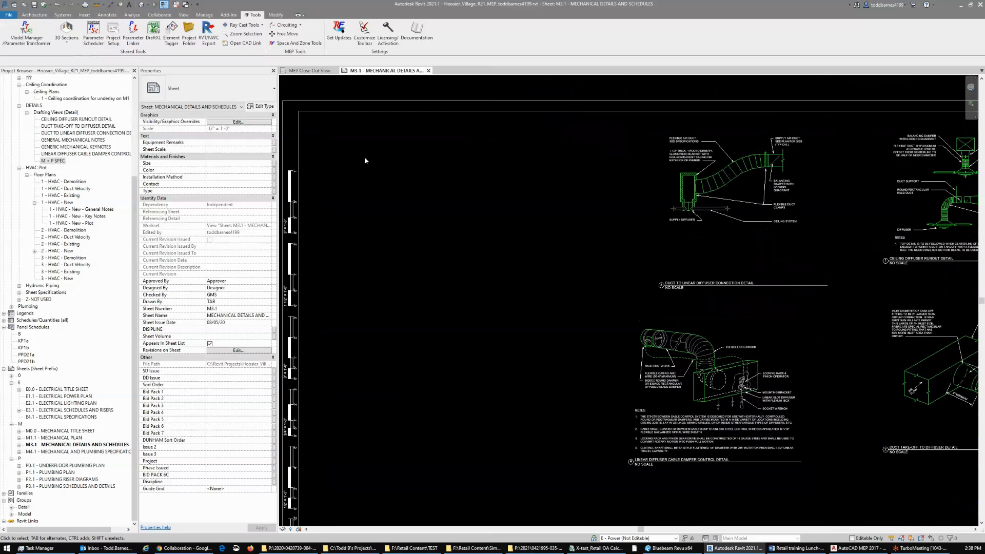
# Import the named range IMC_2015_OA_Link from Z-test_Retail OA Calc_IMC-2015.xlsm into a drafting view with DraftXL
pyautogui.click(154, 33)
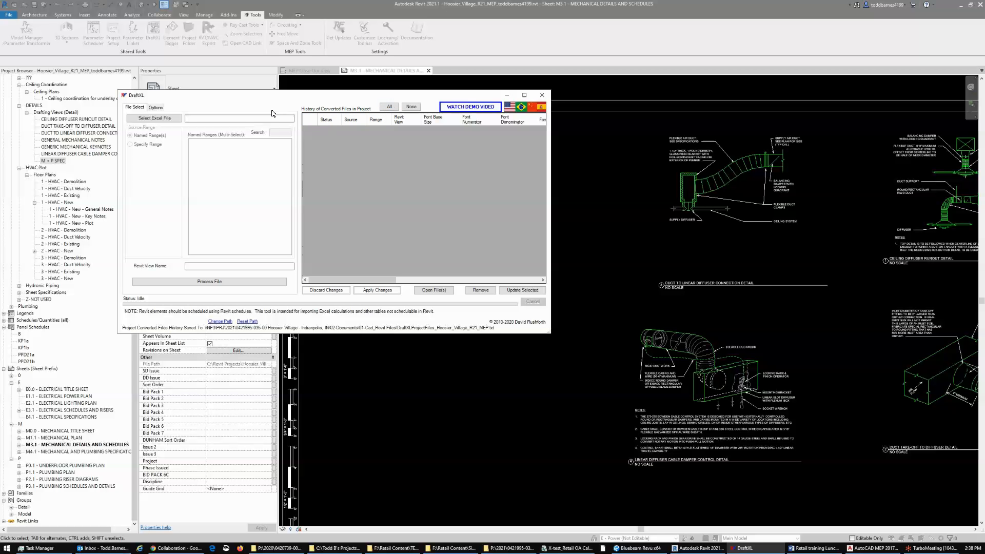
pyautogui.click(171, 119)
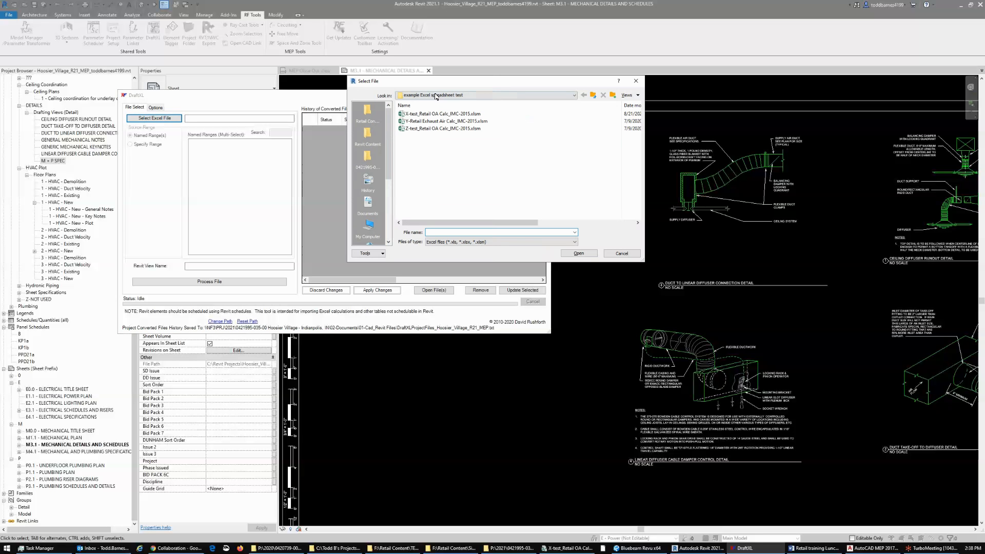
pyautogui.click(476, 97)
pyautogui.click(498, 171)
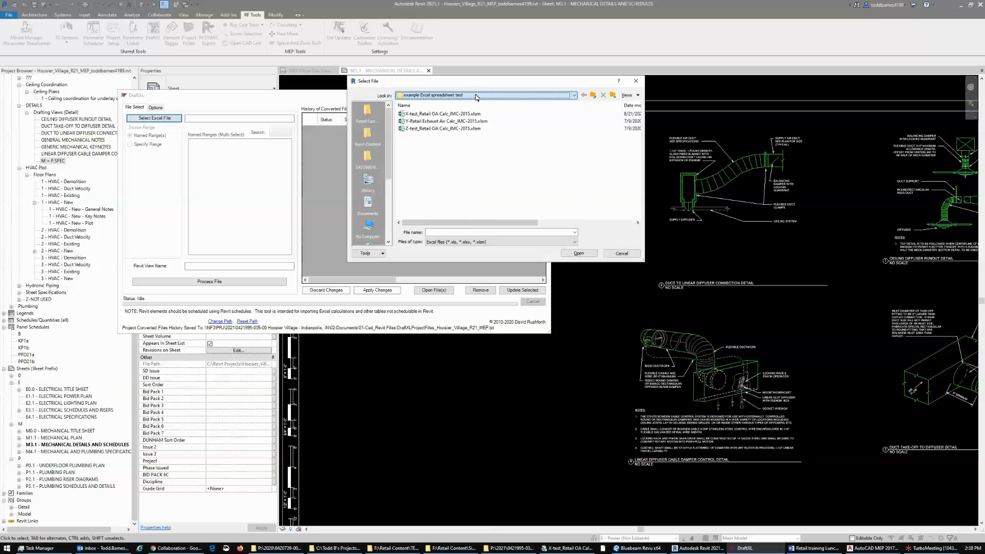
pyautogui.click(457, 129)
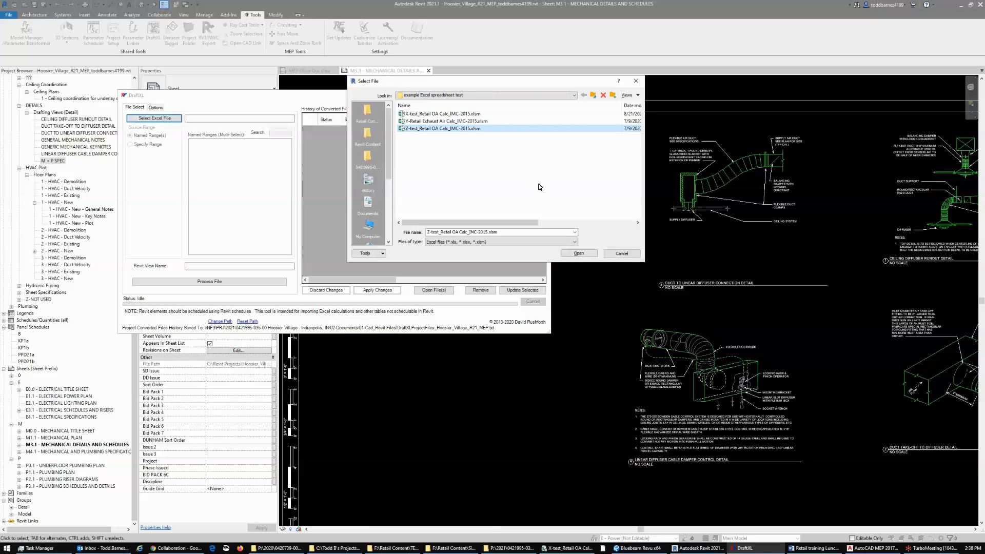
pyautogui.click(579, 255)
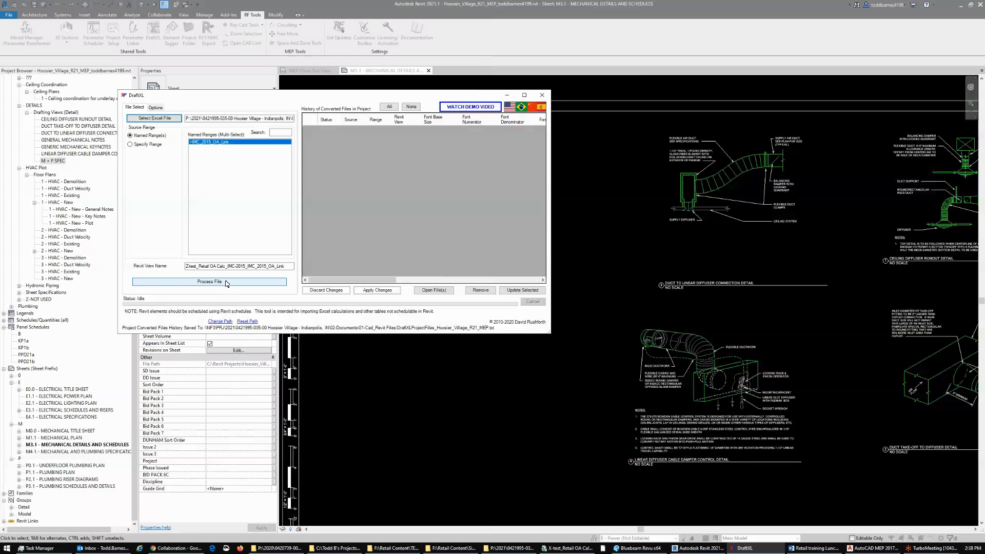
pyautogui.click(226, 283)
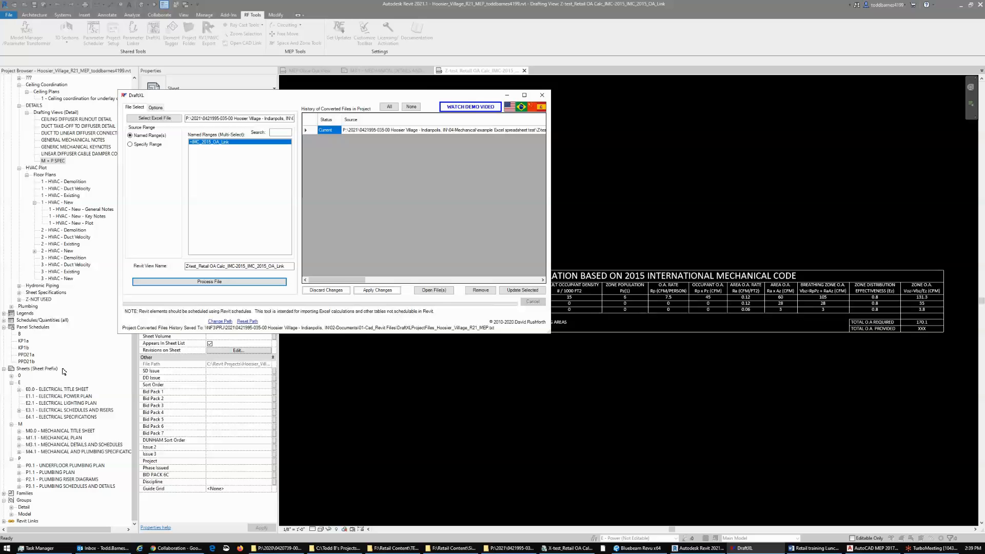
# Switch to the source workbook in Excel and examine which cells the named range IMC_2015_OA_Link covers
pyautogui.hotkey('alt', 'Tab')
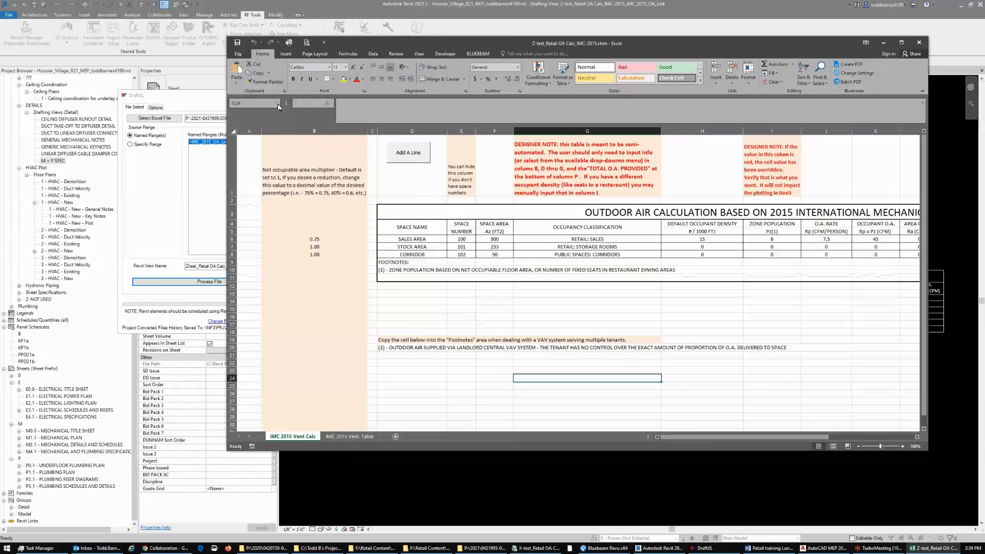
pyautogui.click(276, 104)
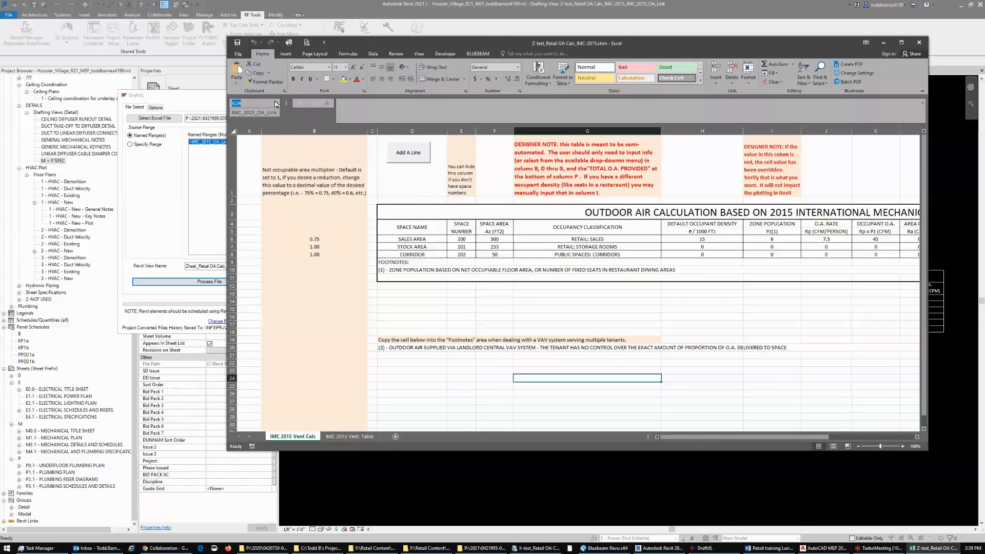
pyautogui.click(270, 112)
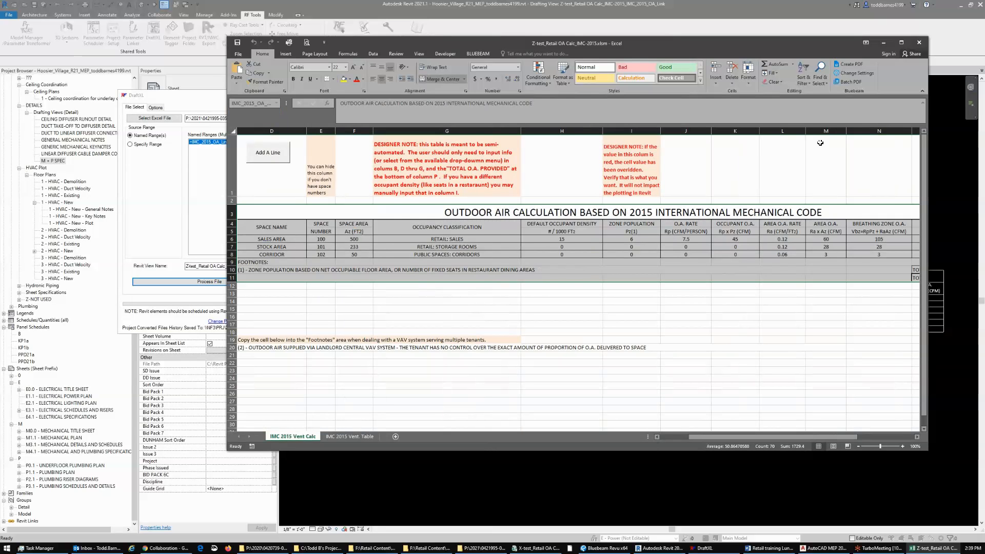
pyautogui.click(903, 42)
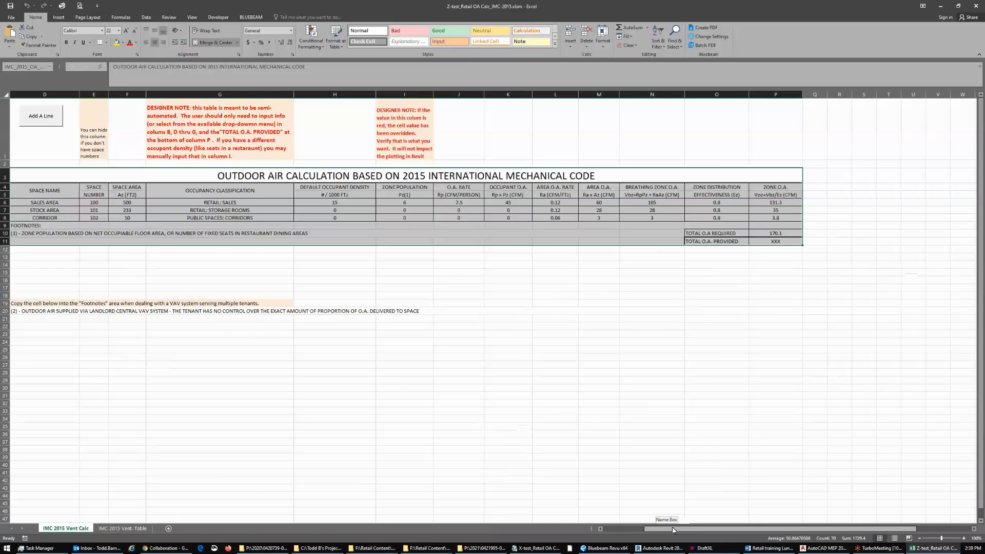
pyautogui.moveTo(672, 527); pyautogui.dragTo(617, 527)
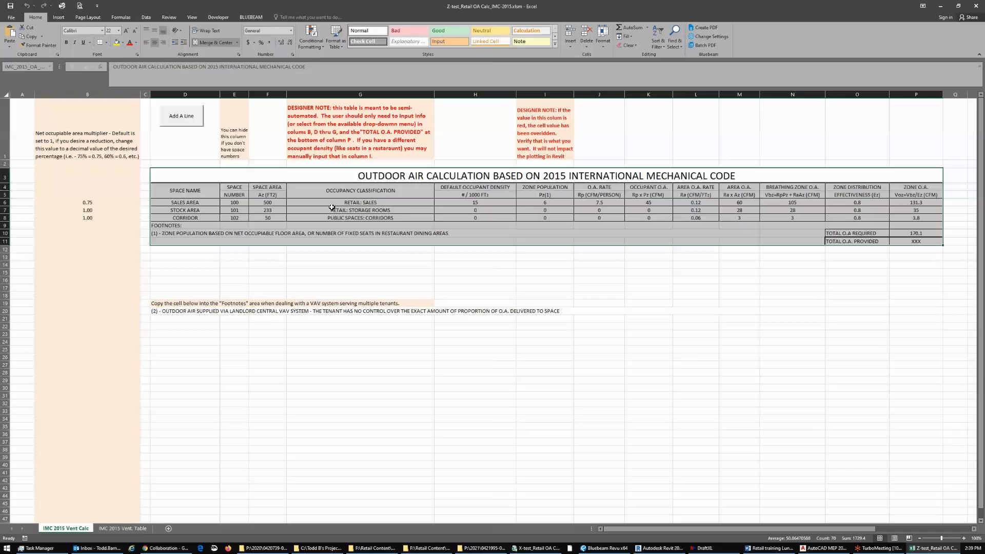
pyautogui.click(166, 211)
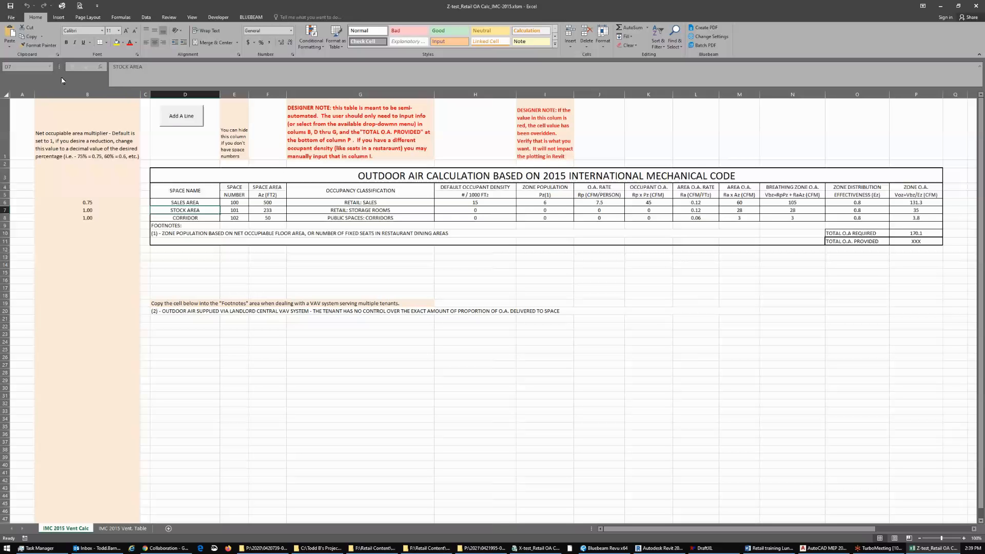
pyautogui.click(50, 67)
pyautogui.click(41, 77)
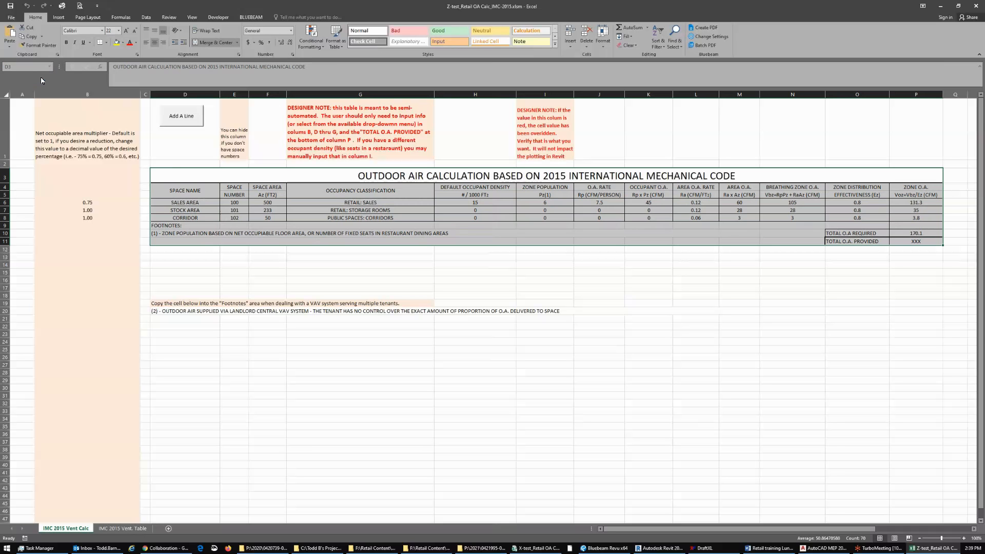
pyautogui.click(218, 258)
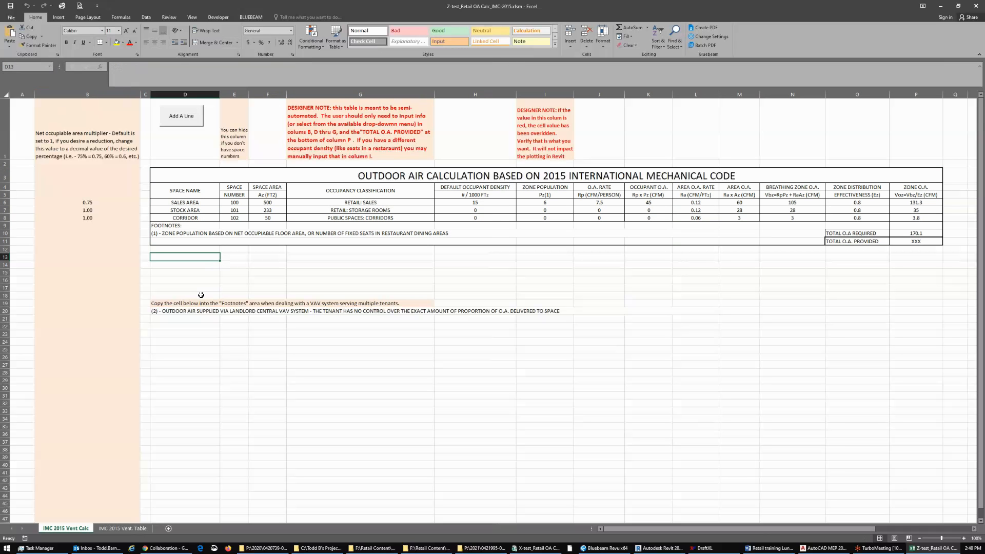
# Name the cells D19:M20 containing the VAV footnote text new_test_range, and return to DraftXL in Revit
pyautogui.moveTo(174, 303); pyautogui.dragTo(461, 311)
pyautogui.click(25, 67)
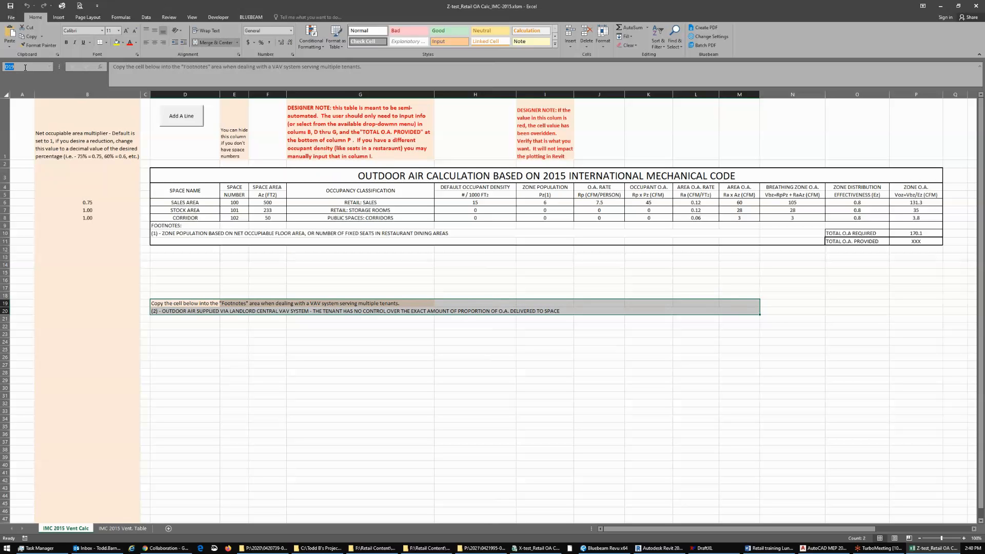
pyautogui.write('n')
pyautogui.write('ew_test_ra')
pyautogui.write('nge')
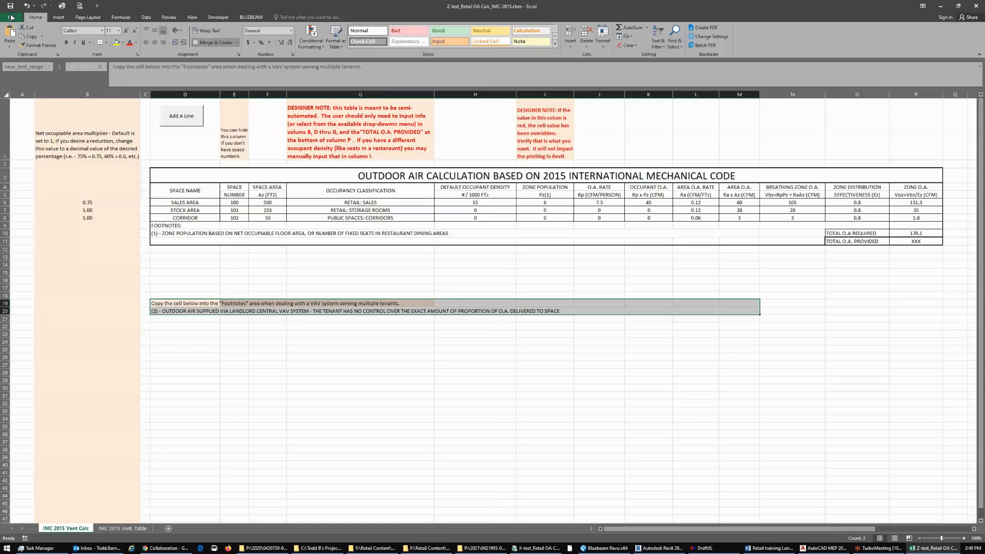
pyautogui.click(940, 7)
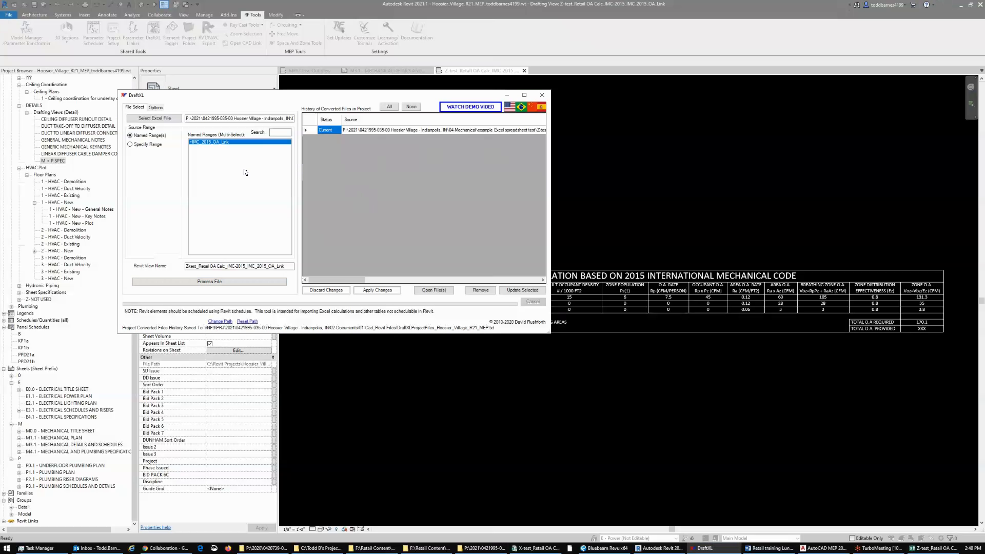
# Reload Z-test_Retail OA Calc_IMC-2015.xlsm in DraftXL to refresh its list of named ranges
pyautogui.click(155, 118)
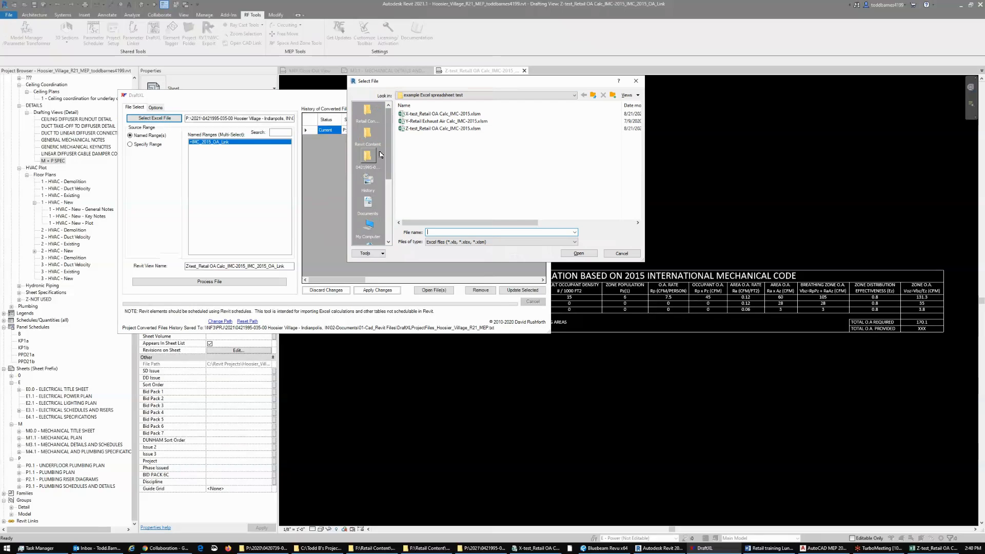
pyautogui.click(427, 129)
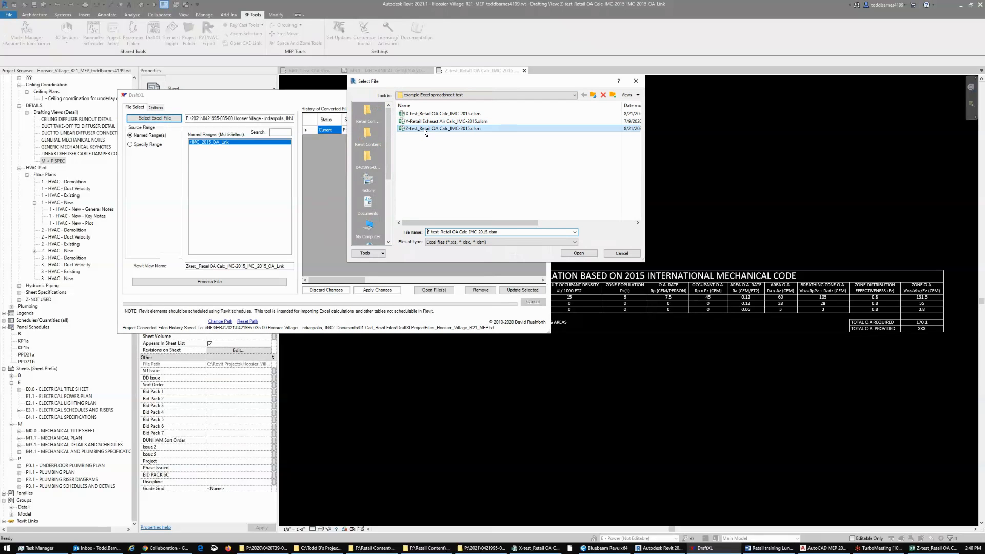
pyautogui.click(579, 253)
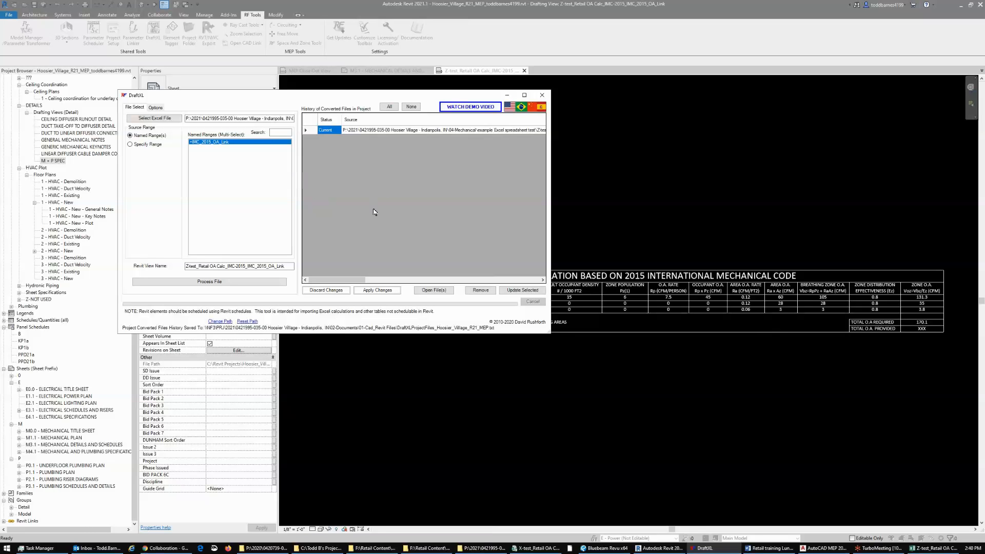
pyautogui.click(163, 119)
pyautogui.click(444, 128)
pyautogui.click(578, 253)
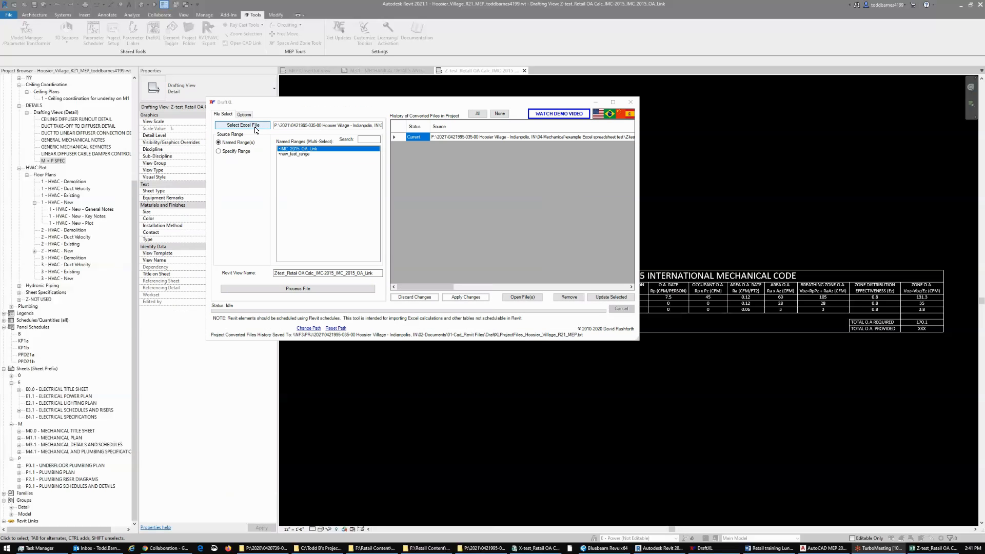
# Compare the Revit view names offered for new_test_range and IMC_2015_OA_Link, and close DraftXL without processing either
pyautogui.click(297, 154)
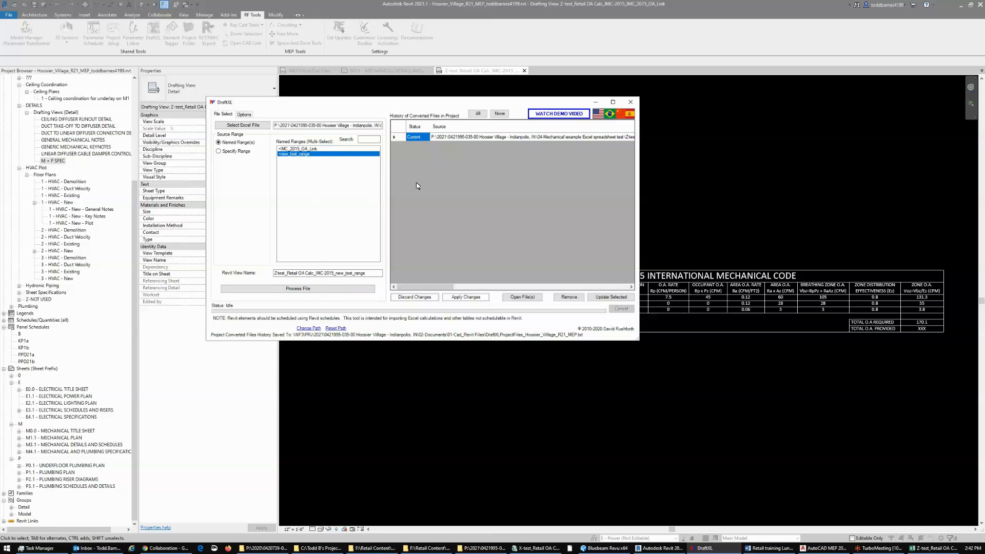
pyautogui.click(319, 149)
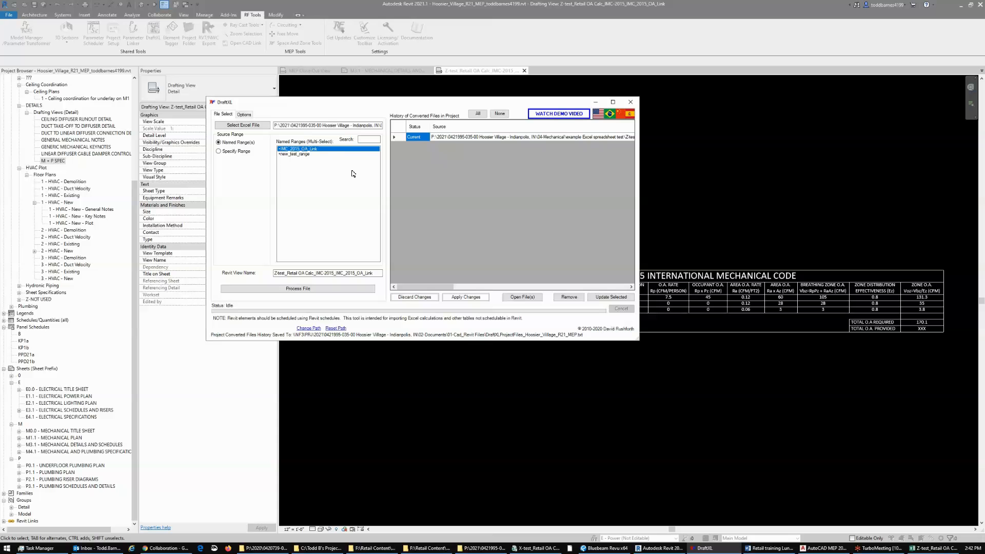
pyautogui.click(316, 154)
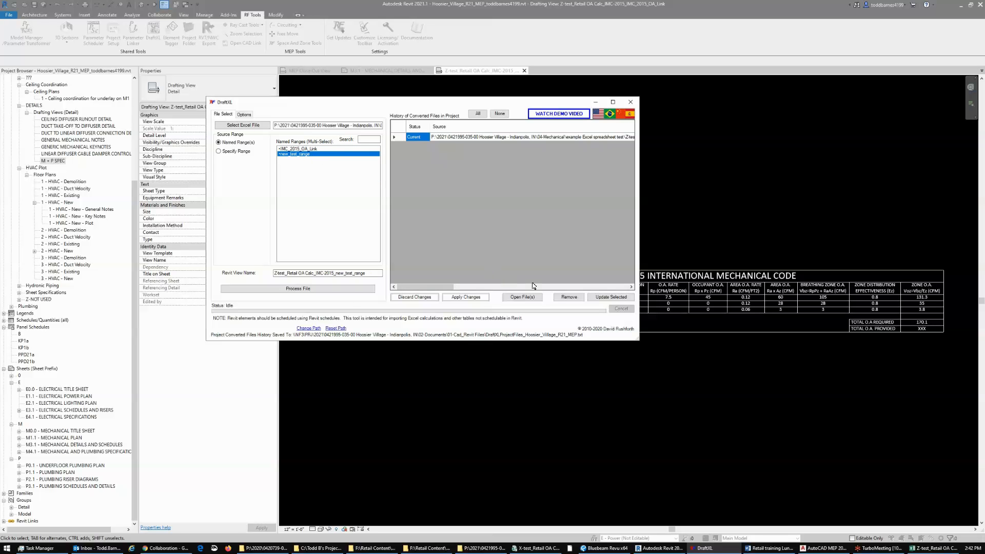
pyautogui.click(633, 102)
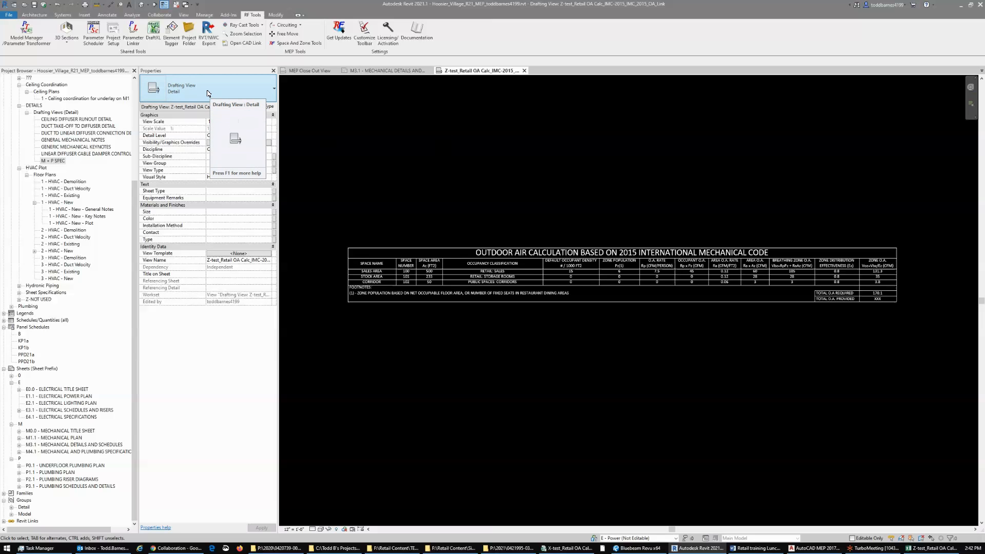
# Inspect the lines and title text that make up the imported outdoor air calculation table
pyautogui.scroll(1, 428, 324)
pyautogui.scroll(2, 437, 329)
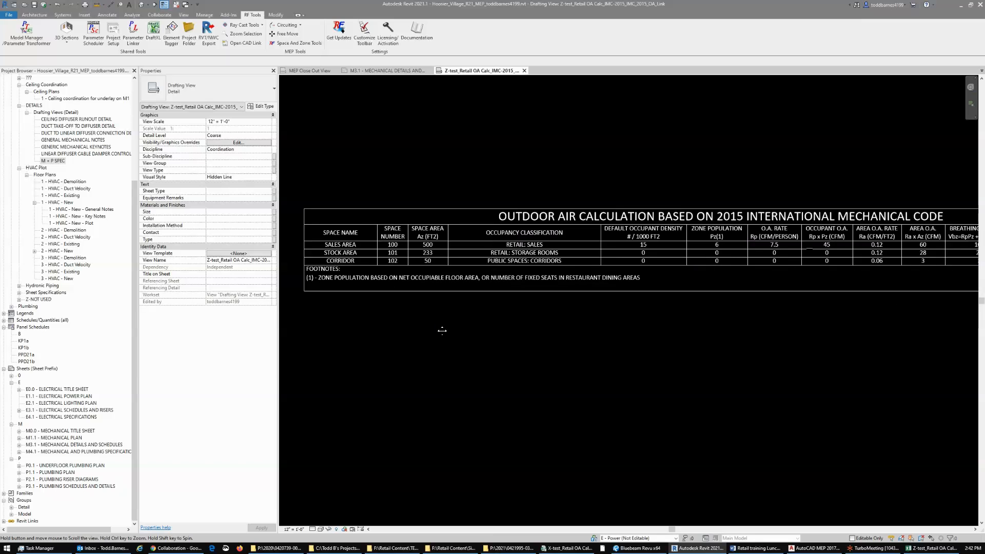
pyautogui.click(464, 249)
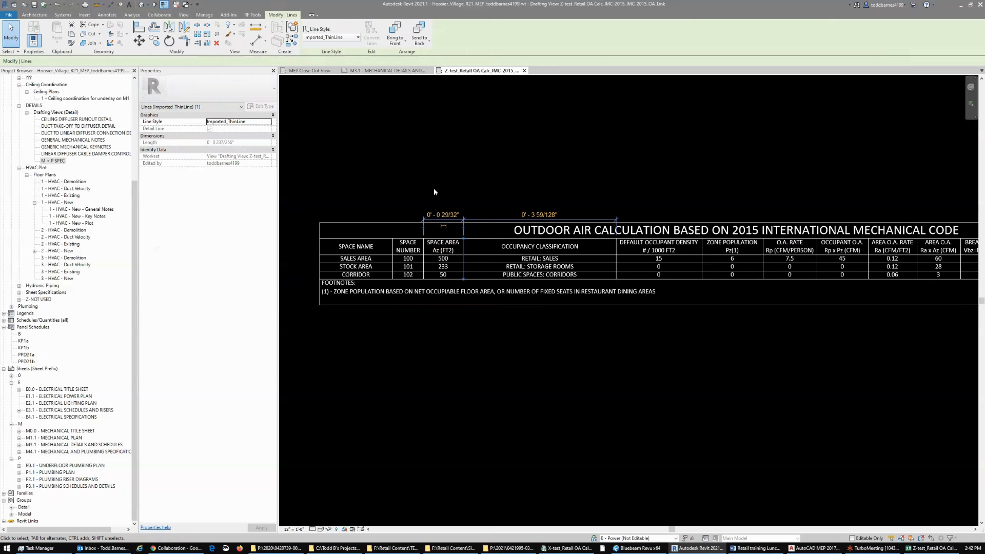
pyautogui.click(543, 229)
pyautogui.click(551, 161)
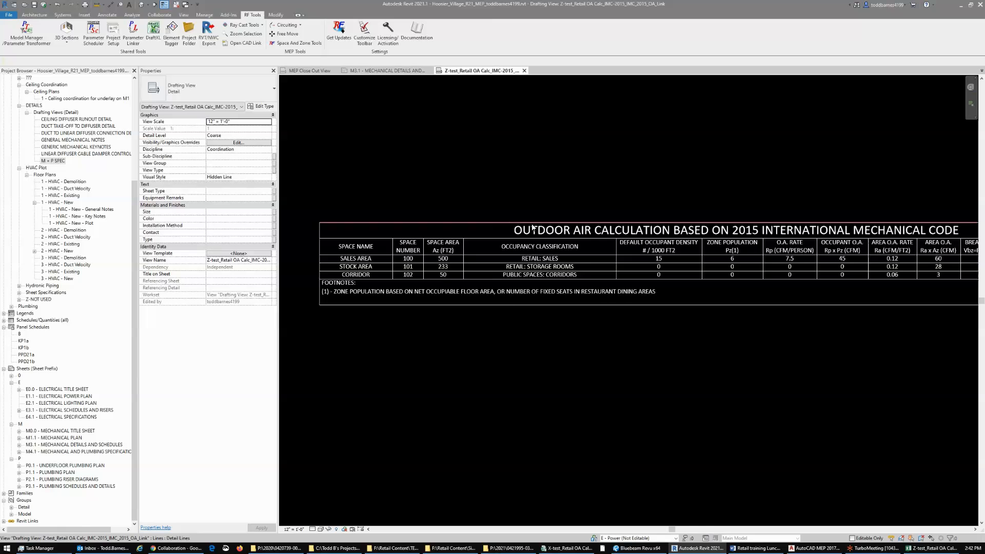
pyautogui.scroll(-2, 559, 349)
pyautogui.scroll(-3, 530, 368)
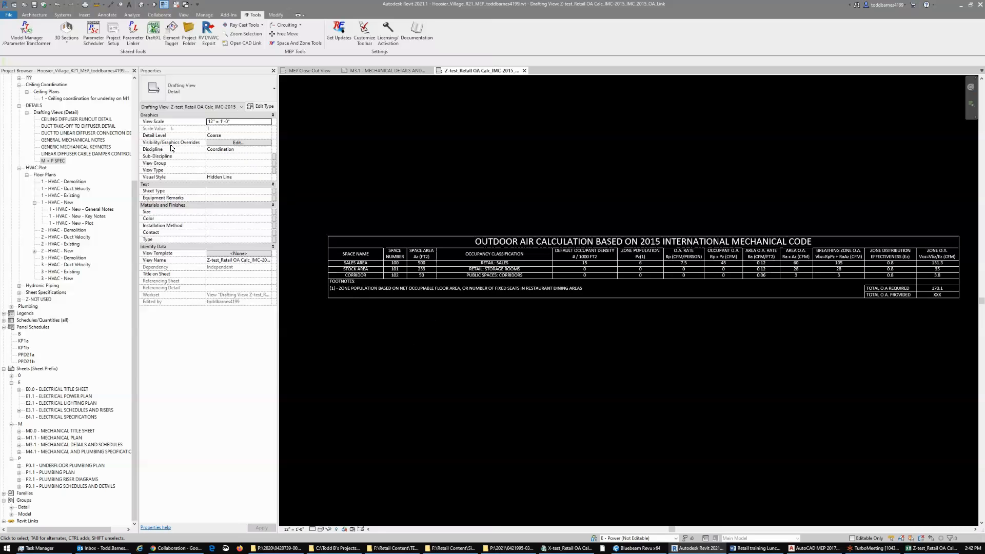
# Set the imported drafting view's Discipline to Mechanical and its Sub-Discipline to DETAILS
pyautogui.click(258, 149)
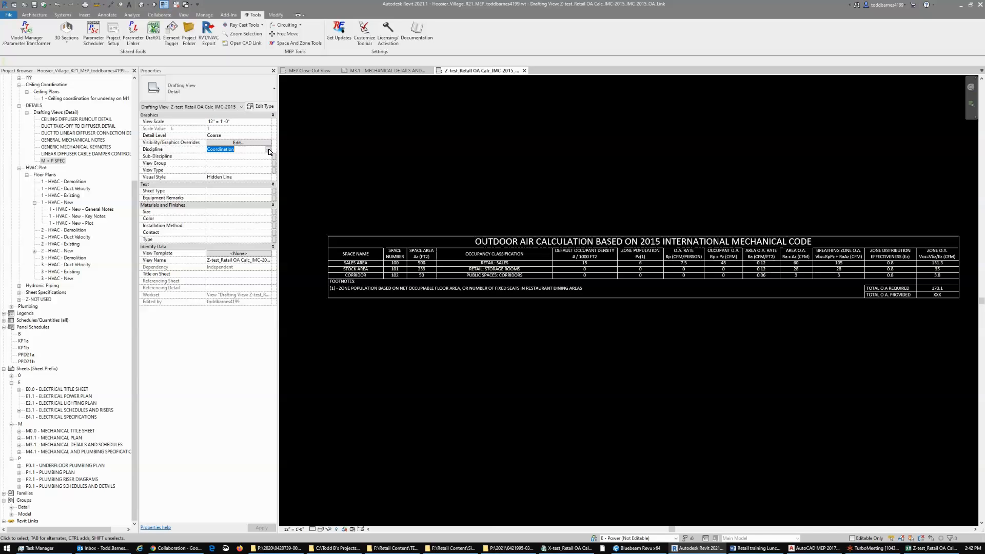
pyautogui.click(269, 150)
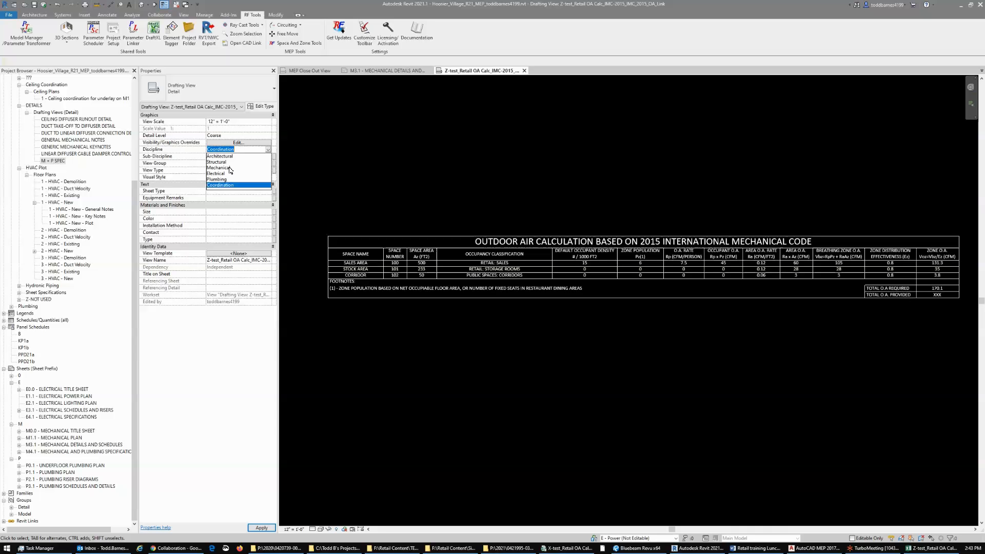
pyautogui.click(229, 168)
pyautogui.click(248, 157)
pyautogui.click(268, 156)
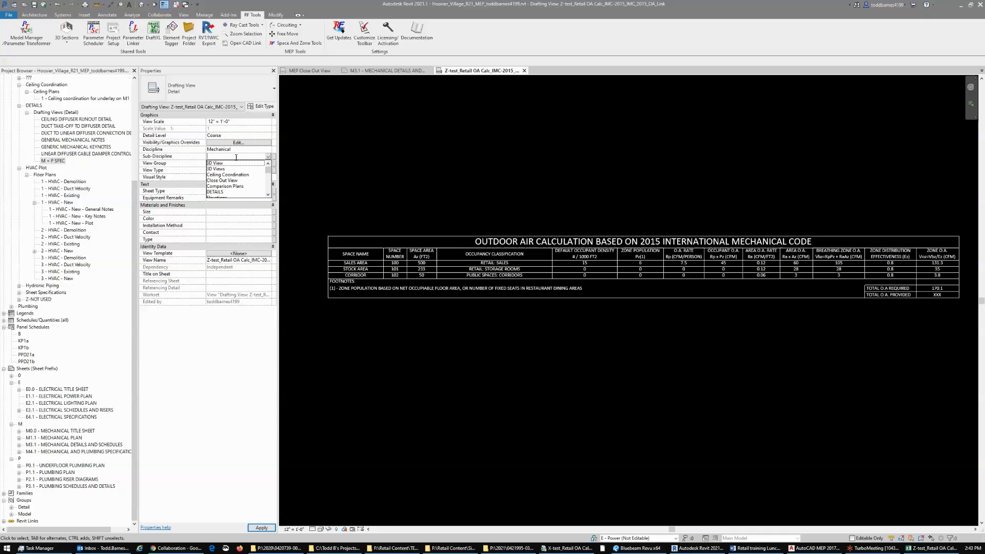
pyautogui.click(224, 192)
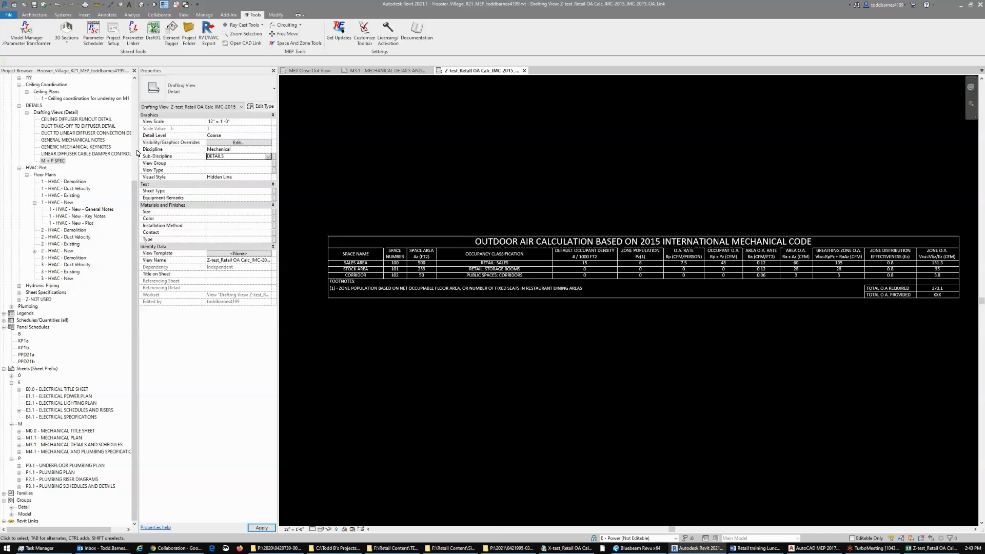
# Apply the view's property changes and place it on sheet M3.1 below the linear diffuser cable damper control detail, left of the rooftop unit schedule
pyautogui.click(265, 526)
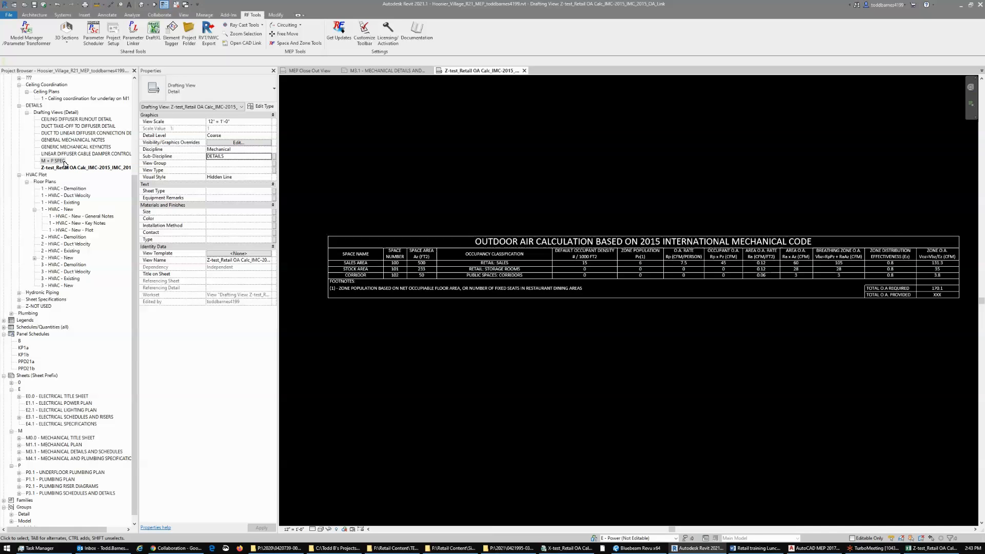
pyautogui.click(356, 70)
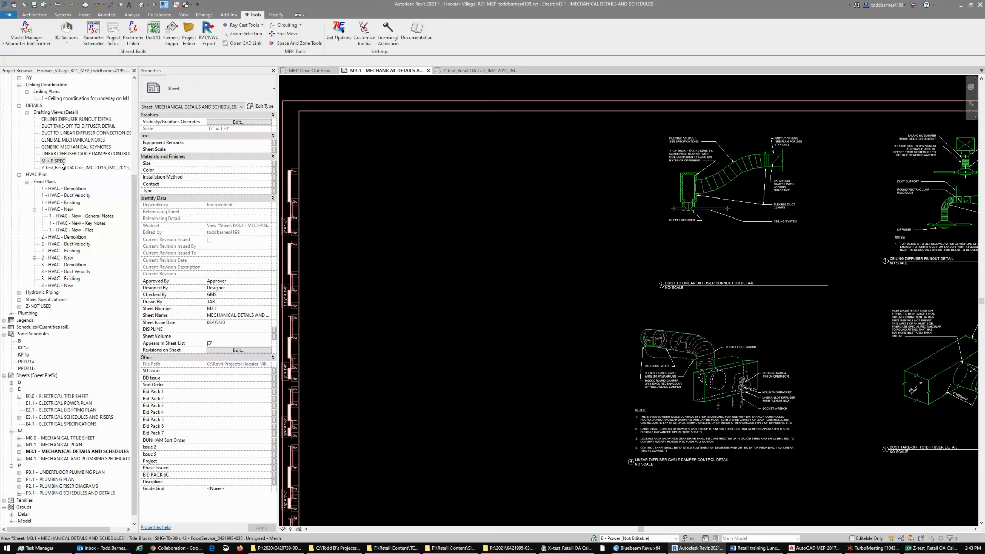
pyautogui.click(80, 168)
pyautogui.moveTo(451, 182); pyautogui.dragTo(447, 183)
pyautogui.scroll(-2, 544, 177)
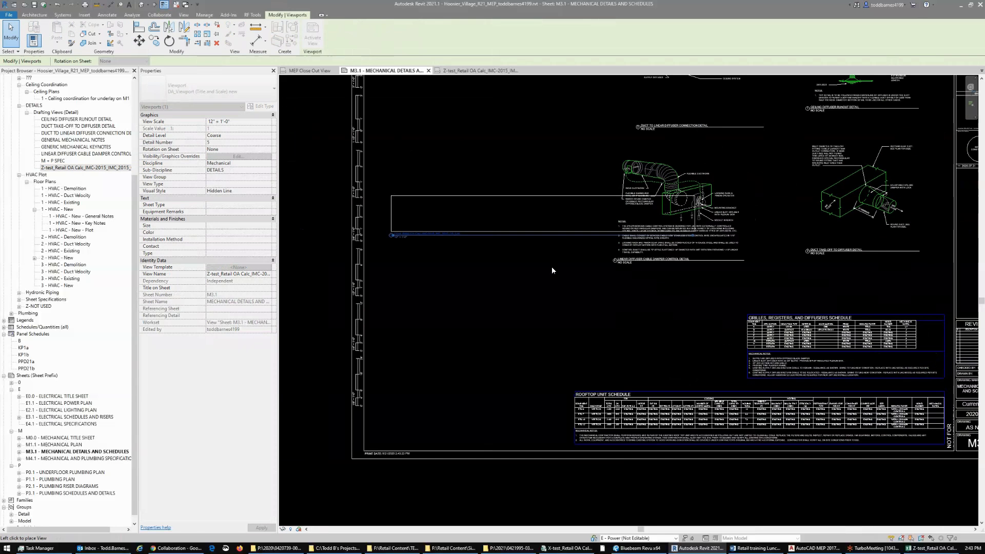
pyautogui.click(552, 306)
pyautogui.scroll(3, 525, 354)
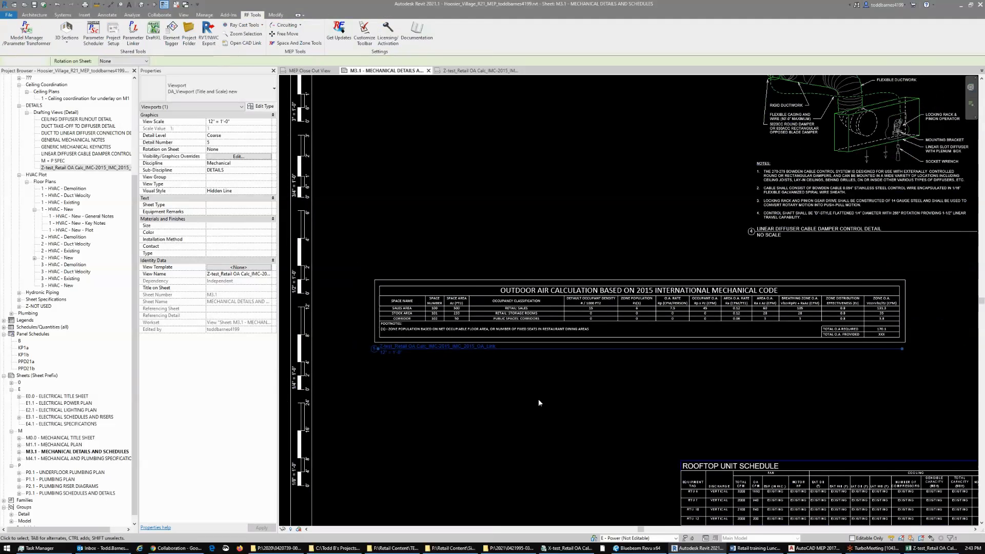
pyautogui.click(538, 400)
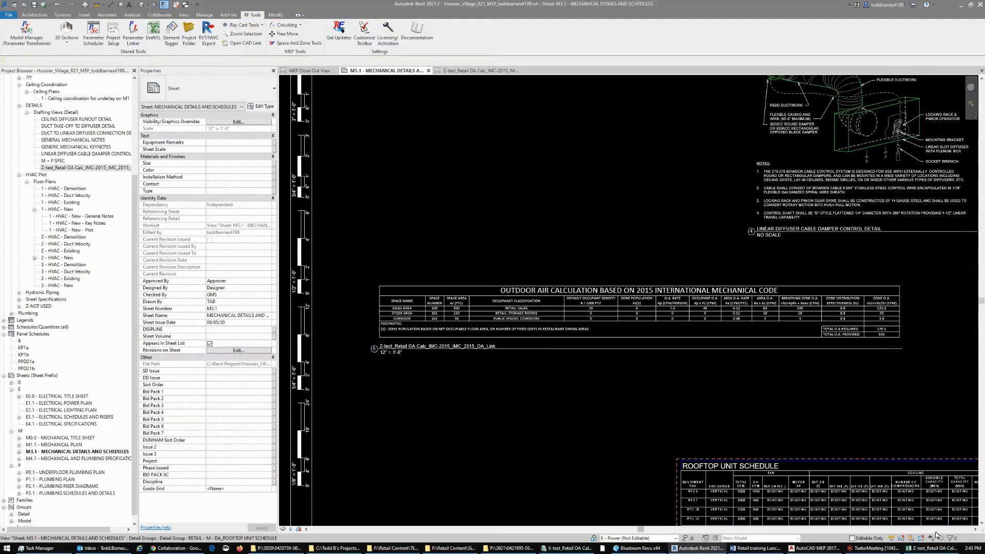
# Switch to Z-test_Retail OA Calc_IMC-2015.xlsm in Excel and set the Stock Area's space area to 275
pyautogui.rightClick(931, 547)
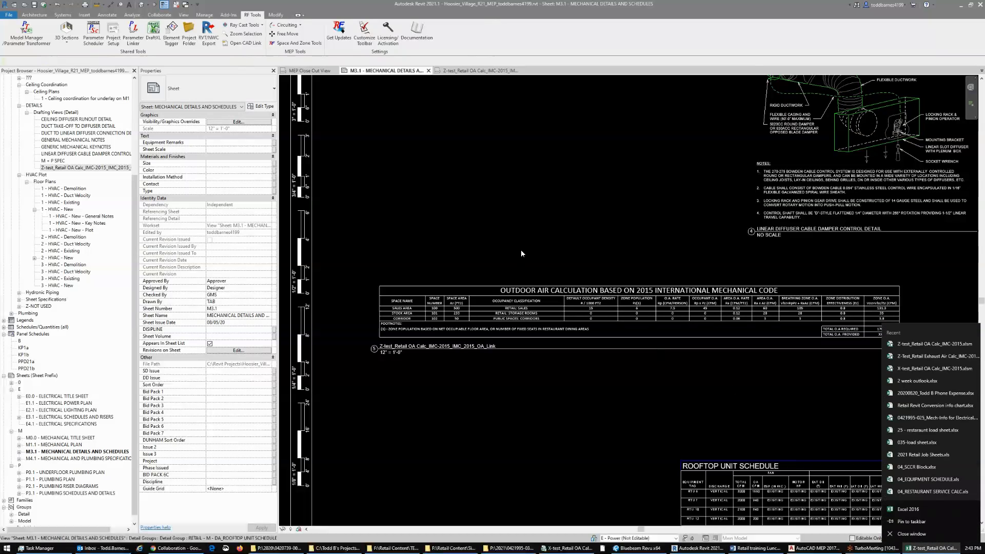
pyautogui.click(931, 547)
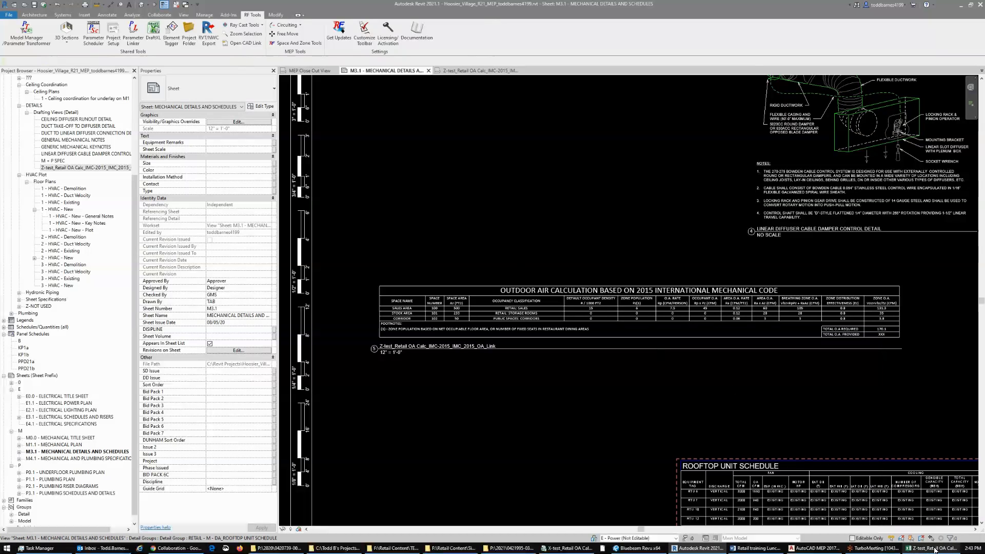
pyautogui.click(931, 548)
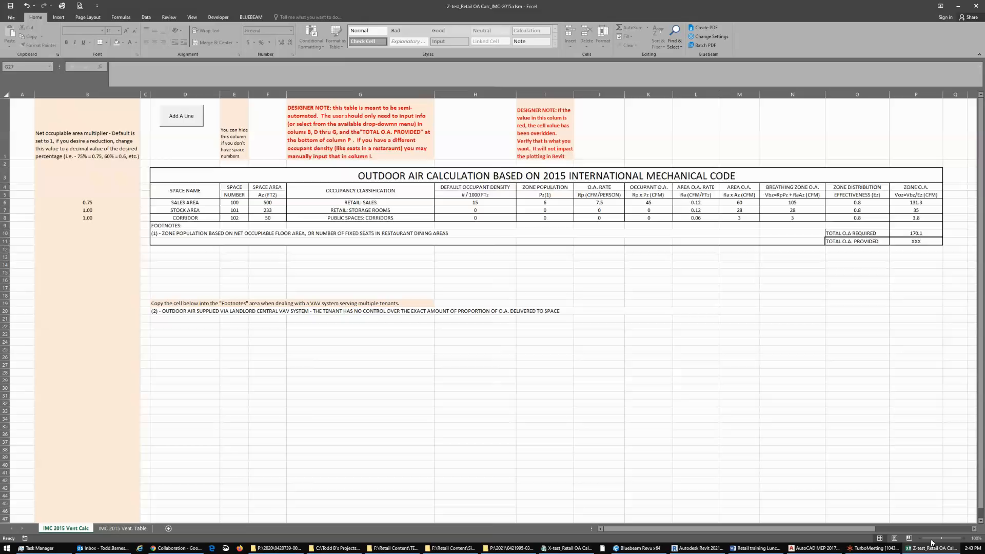
pyautogui.click(264, 210)
pyautogui.write('275')
pyautogui.press('Return')
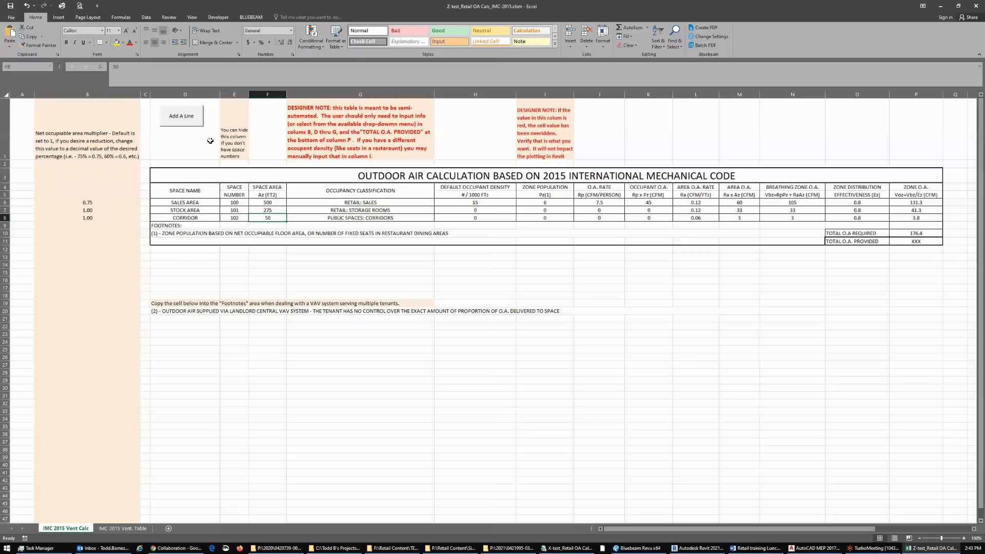
# Add two more lines to the outdoor air calculation table with the Add A Line macro and save the workbook
pyautogui.click(183, 117)
pyautogui.click(182, 117)
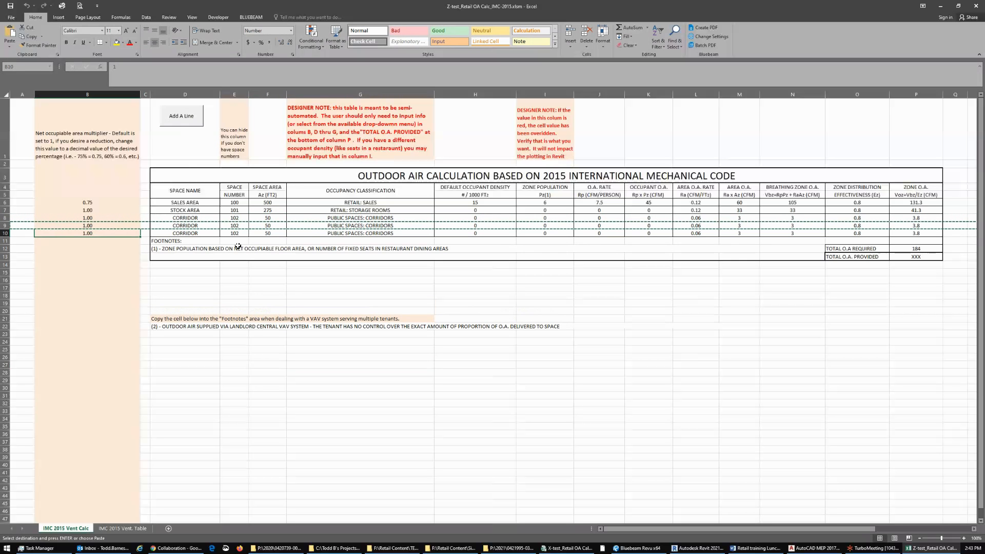
pyautogui.click(266, 276)
pyautogui.click(241, 273)
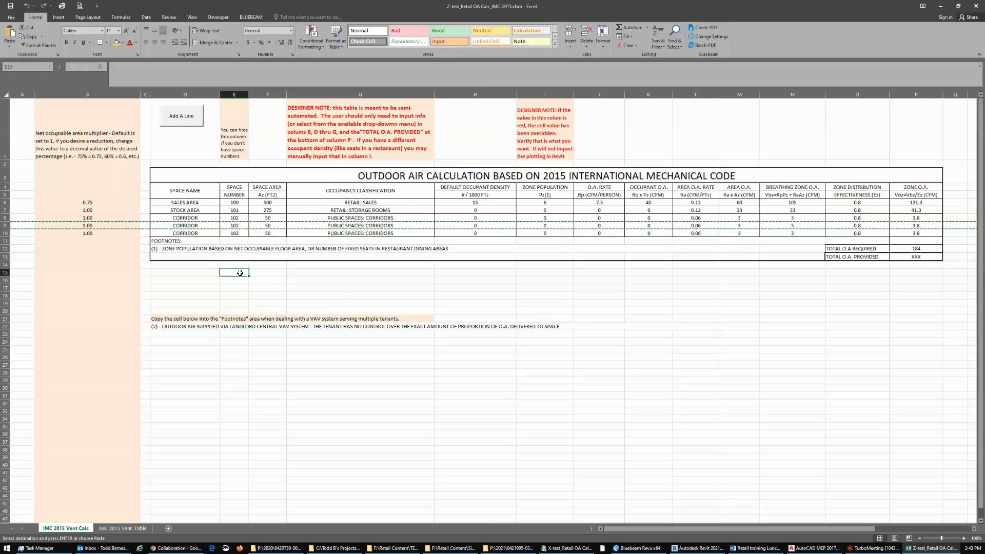
pyautogui.press('Escape')
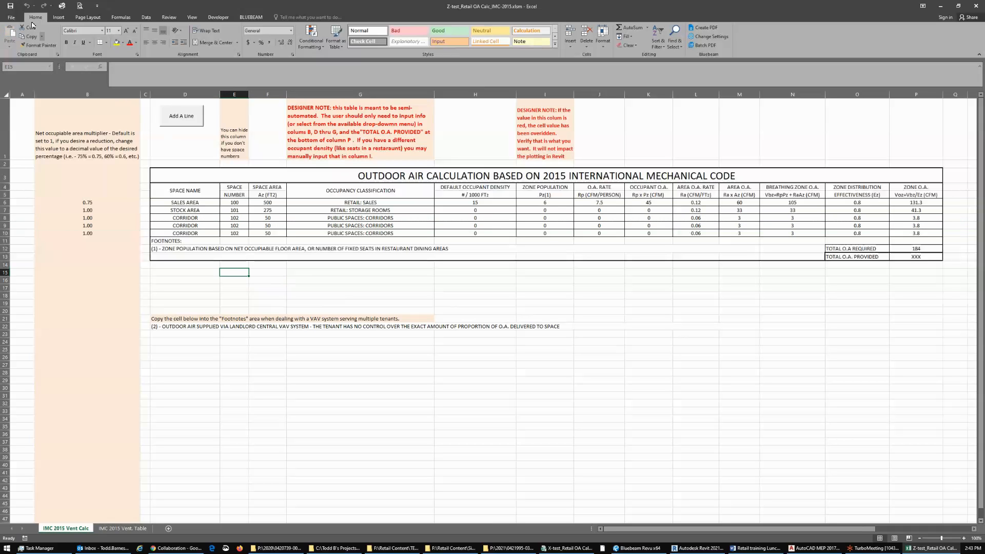
pyautogui.click(9, 9)
# Return to Revit and update the converted IMC_2015_OA_Link entry from the DraftXL history so its drafting view is redrawn
pyautogui.click(697, 548)
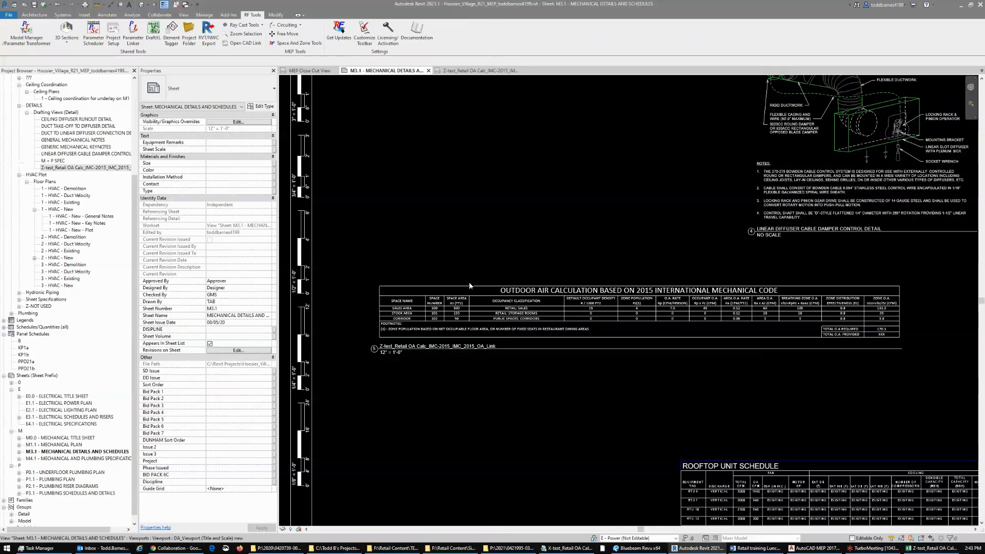
pyautogui.moveTo(460, 205); pyautogui.dragTo(411, 177, button='middle')
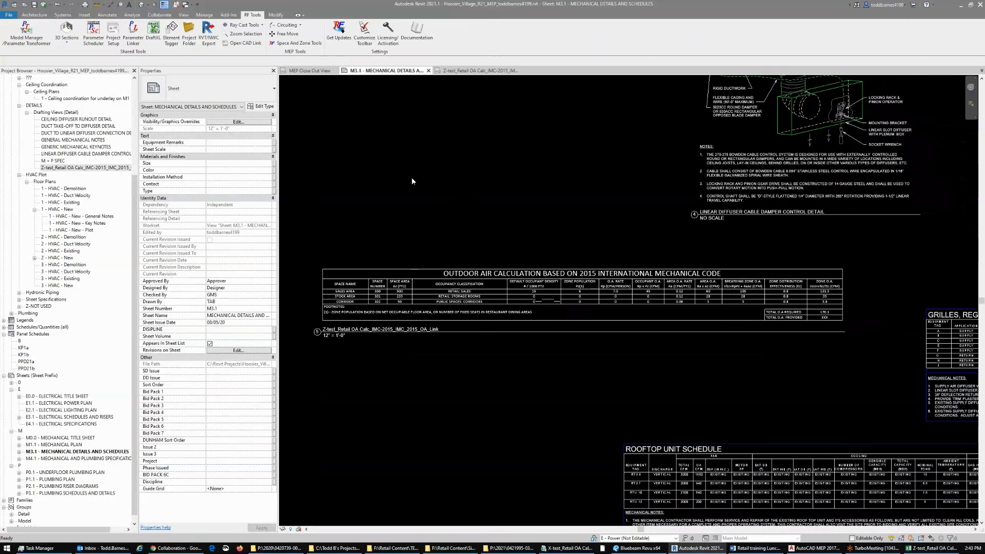
pyautogui.click(153, 33)
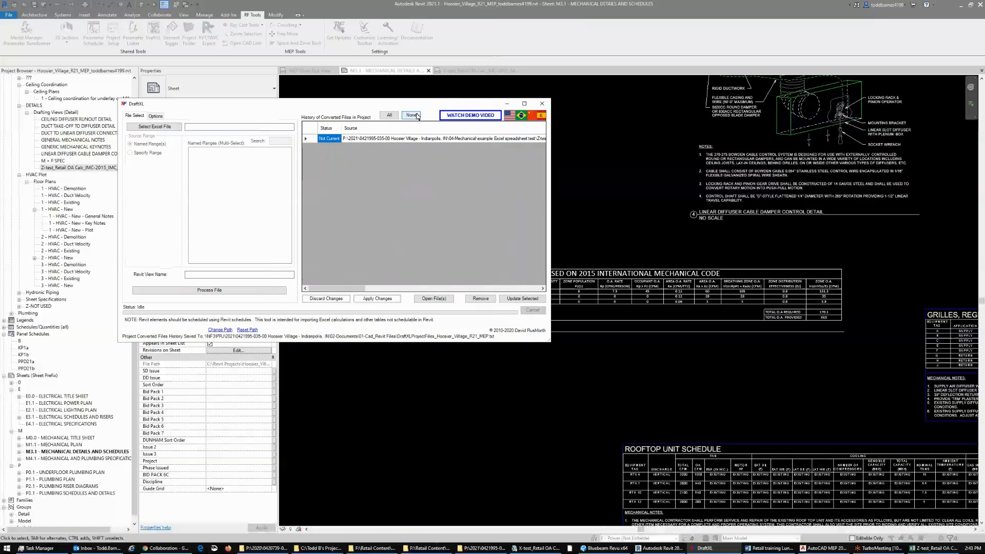
pyautogui.click(372, 141)
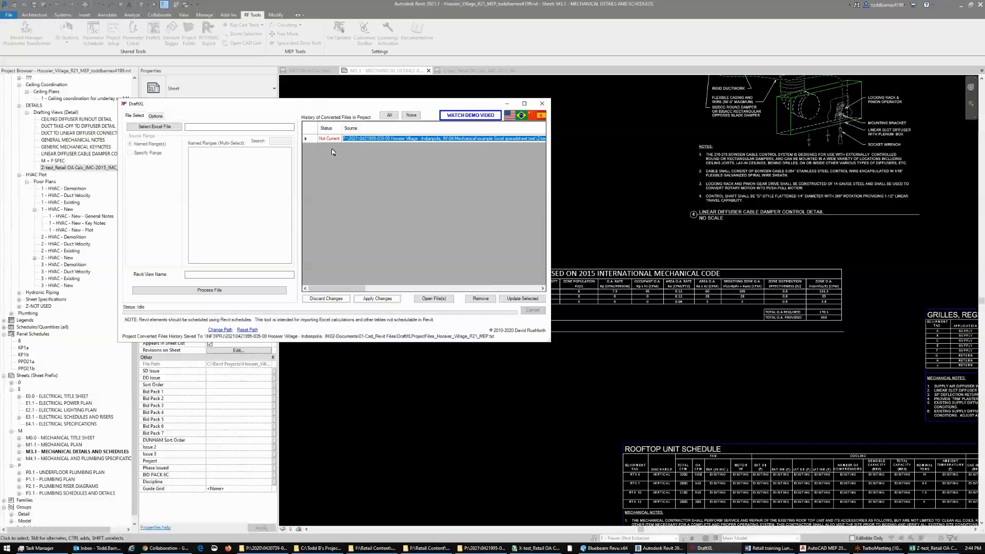
pyautogui.click(305, 139)
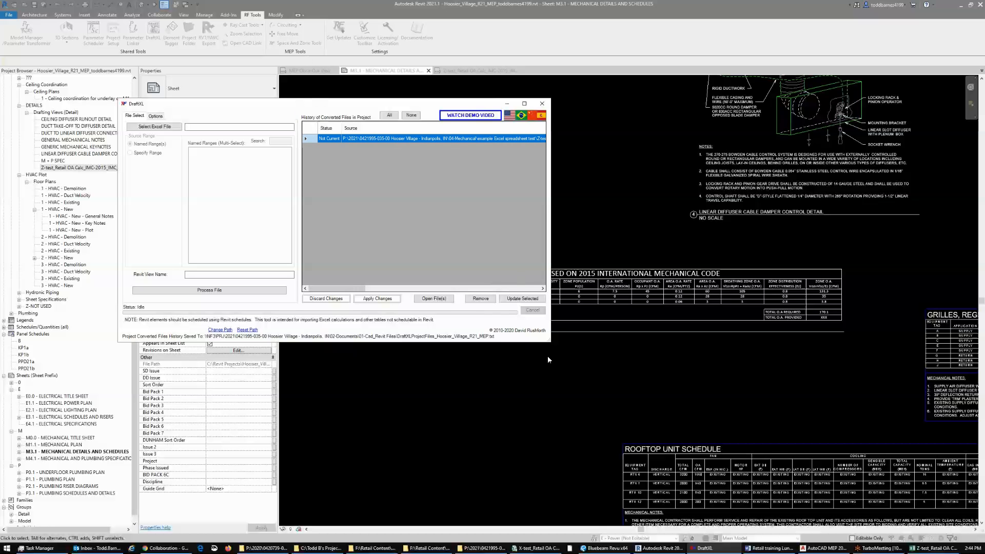
pyautogui.moveTo(545, 342); pyautogui.dragTo(910, 342)
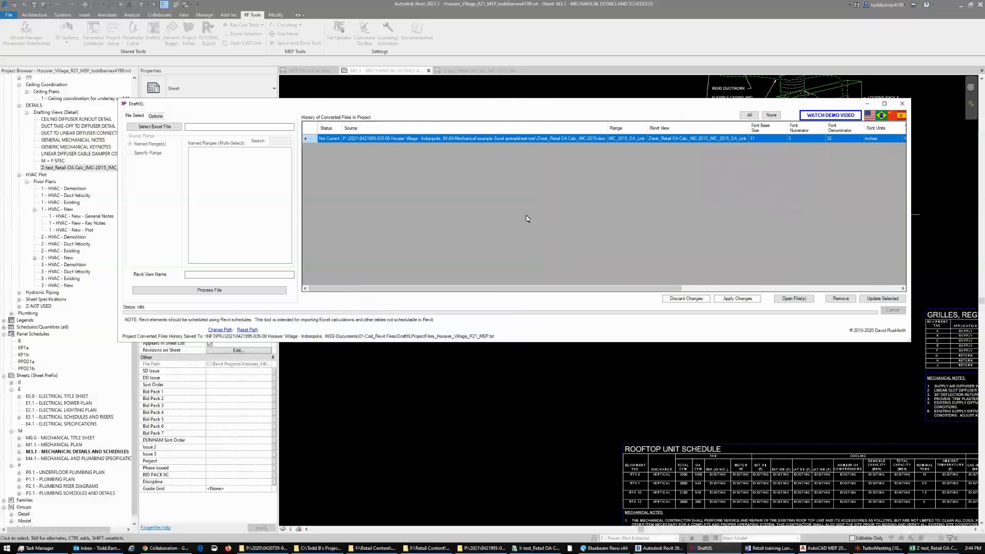
pyautogui.click(882, 299)
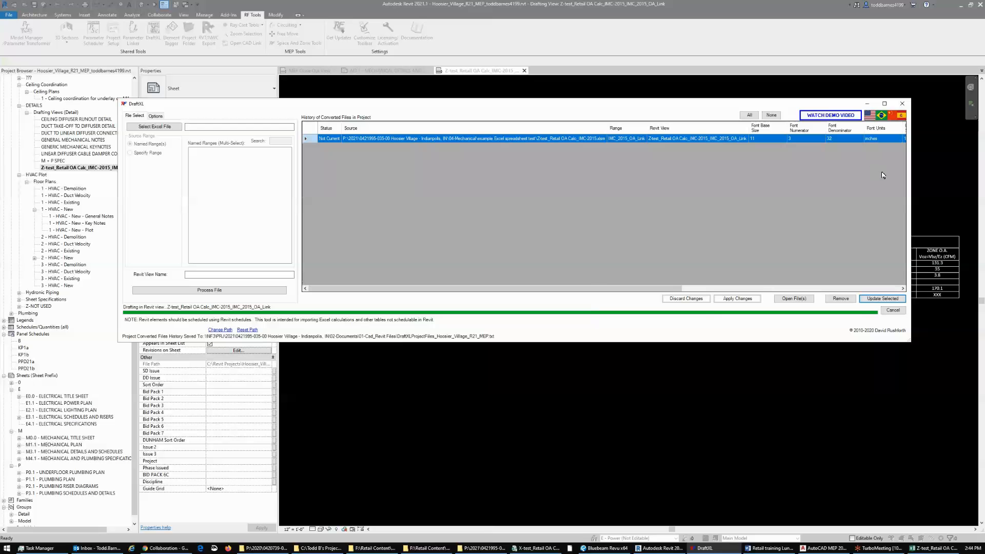
# Examine the redrawn table and the history entry's font, scale and line style columns in DraftXL, and close DraftXL
pyautogui.moveTo(749, 107); pyautogui.dragTo(768, 401)
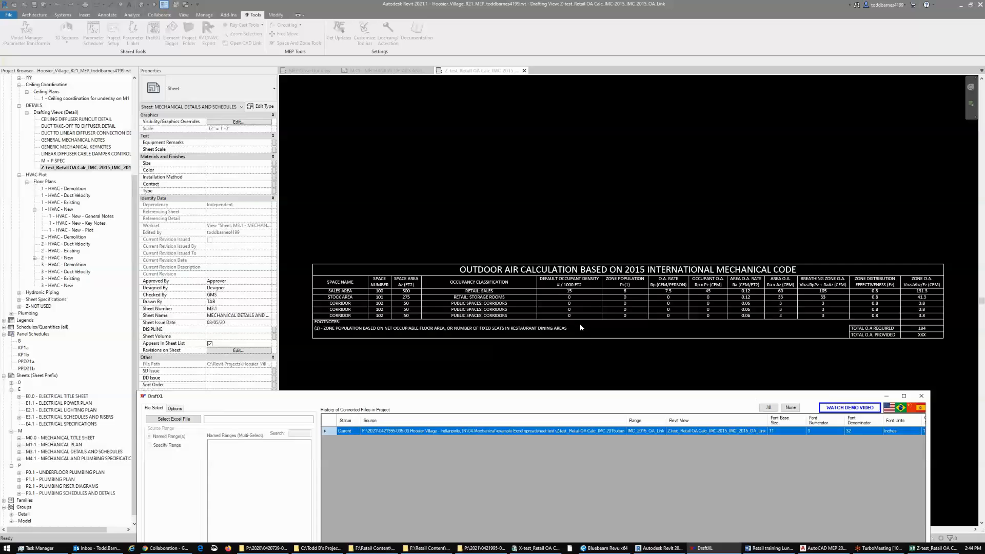
pyautogui.moveTo(590, 403); pyautogui.dragTo(590, 120)
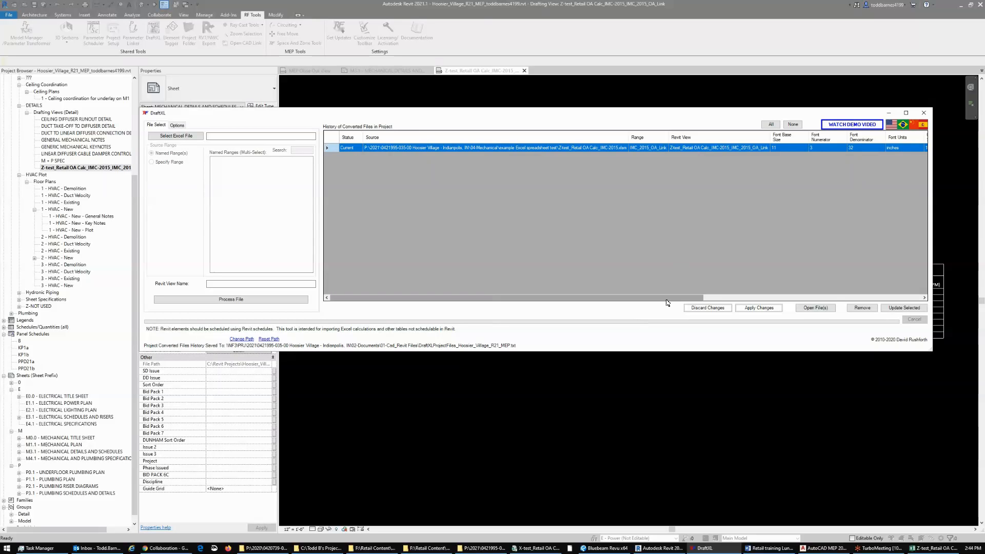
pyautogui.moveTo(662, 297); pyautogui.dragTo(795, 297)
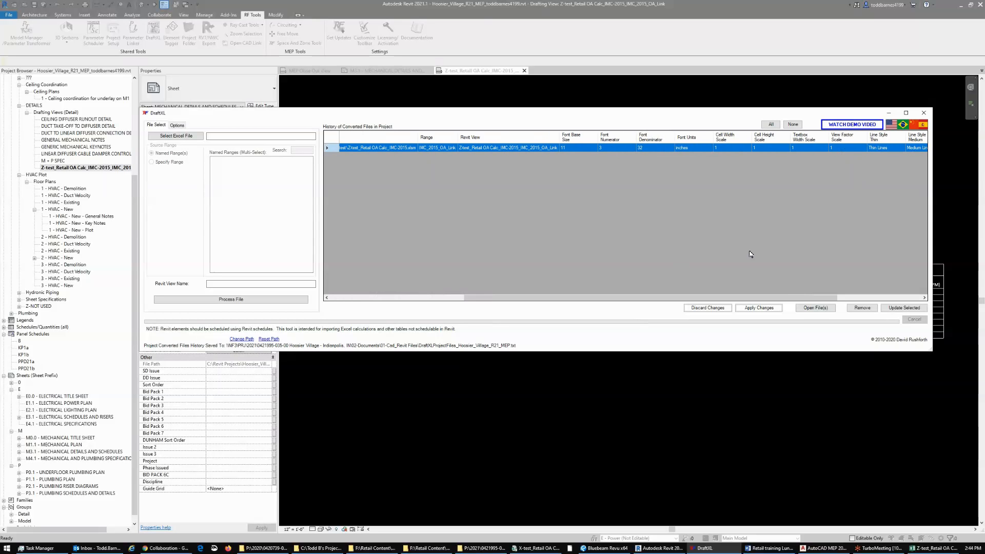
pyautogui.moveTo(697, 300); pyautogui.dragTo(504, 292)
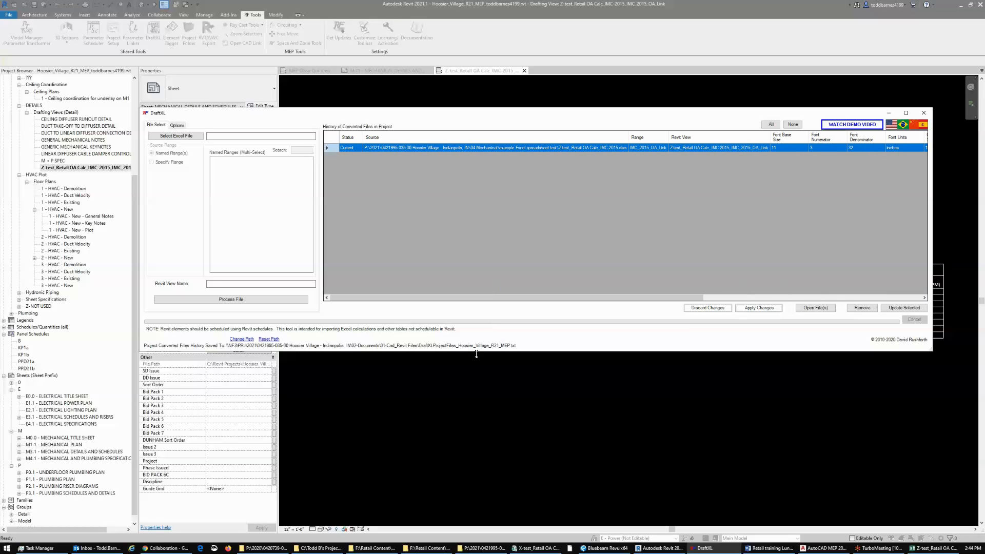
pyautogui.click(442, 426)
pyautogui.click(924, 113)
# Inspect the updated outdoor air calculation table in its drafting view, including the added corridor rows and the footnotes
pyautogui.scroll(1, 444, 386)
pyautogui.moveTo(444, 384); pyautogui.dragTo(574, 375, button='middle')
pyautogui.scroll(-1, 589, 382)
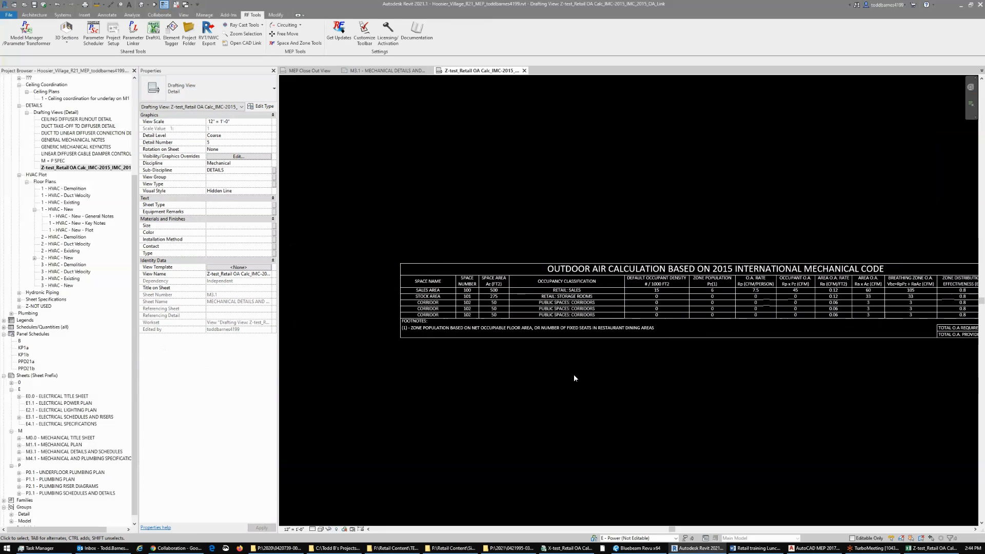
pyautogui.scroll(1, 549, 305)
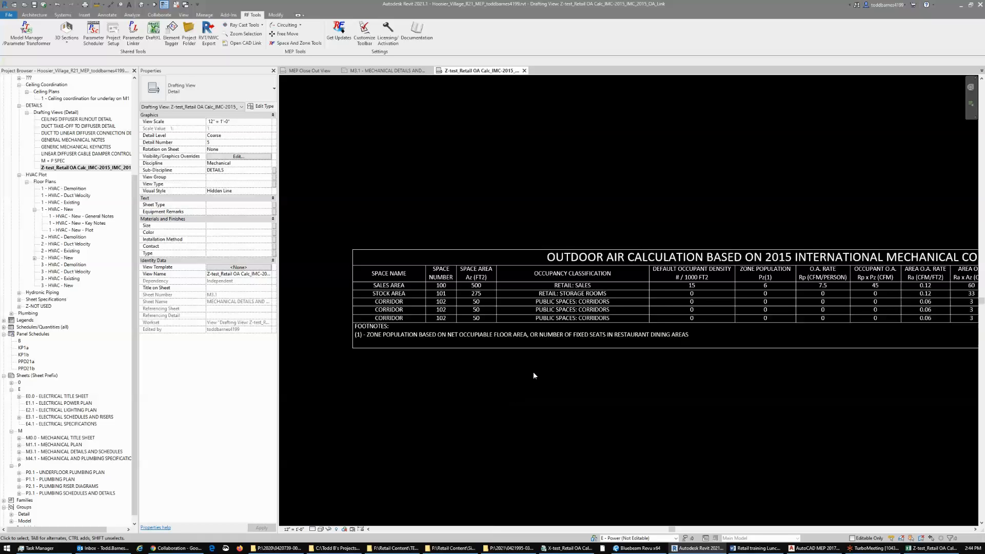
pyautogui.scroll(-3, 549, 381)
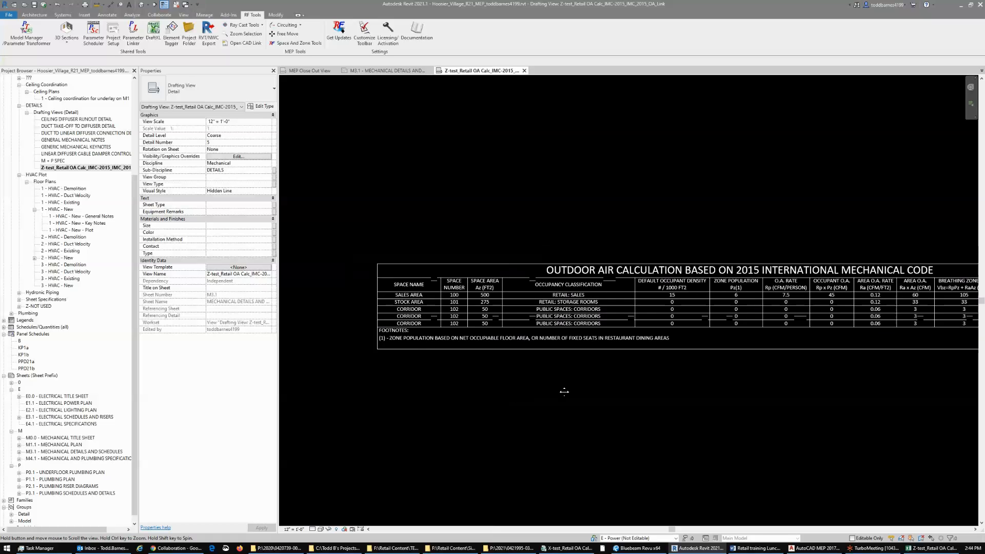
pyautogui.moveTo(599, 364); pyautogui.dragTo(557, 360, button='middle')
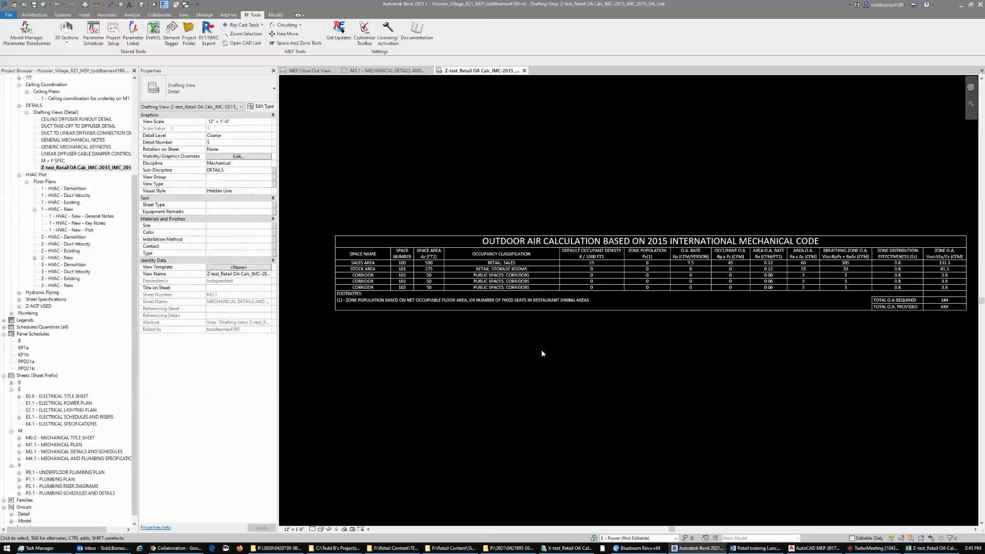
pyautogui.moveTo(603, 363); pyautogui.dragTo(606, 359, button='middle')
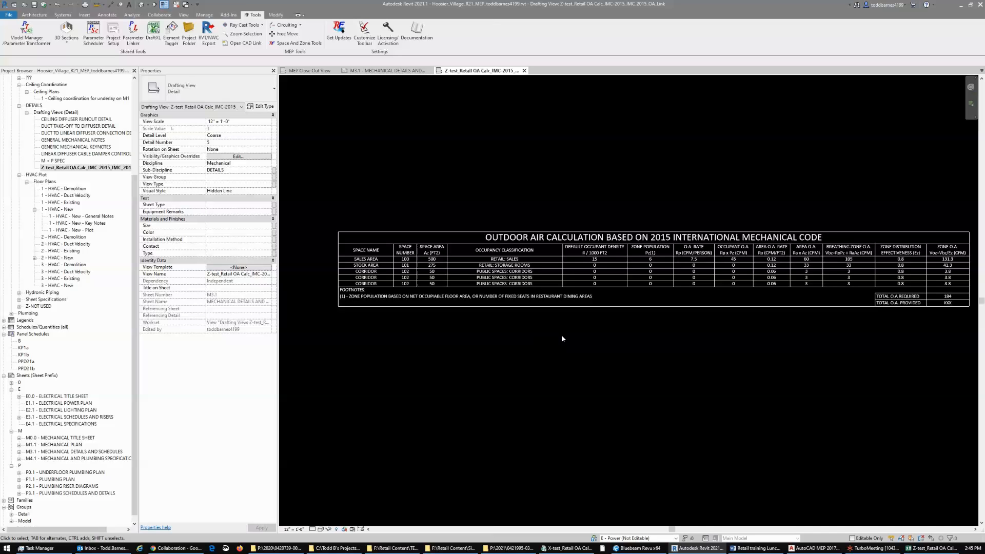
pyautogui.moveTo(670, 368); pyautogui.dragTo(640, 360, button='middle')
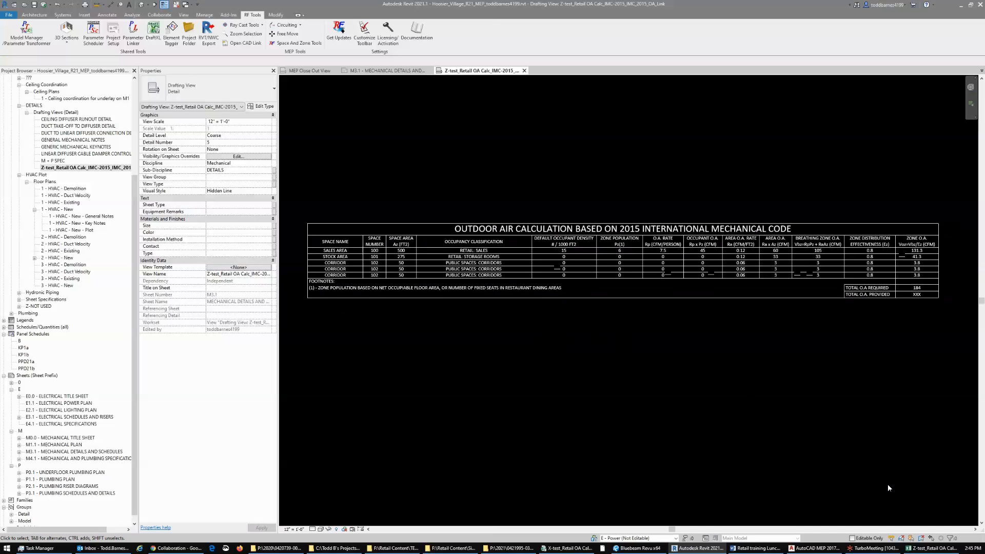
pyautogui.moveTo(931, 548)
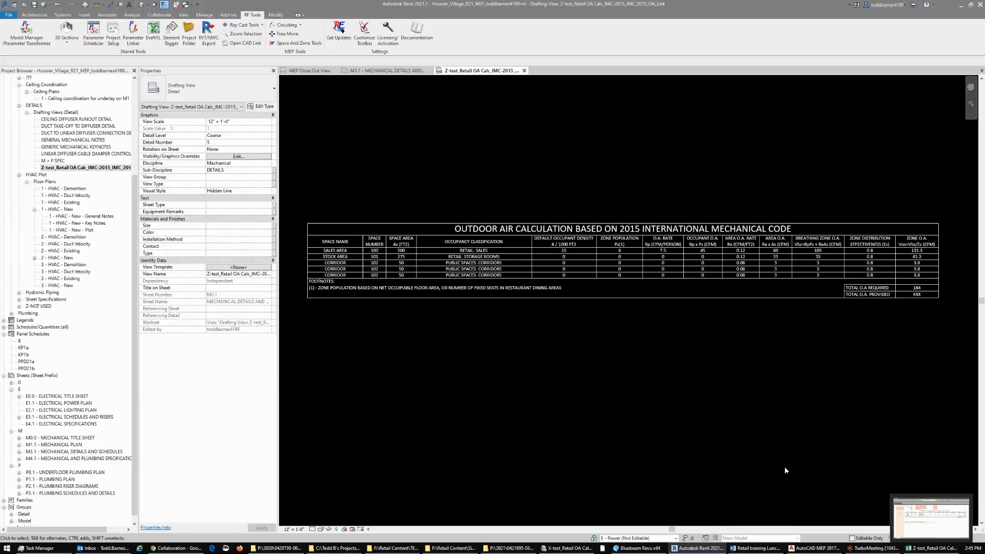
pyautogui.click(715, 548)
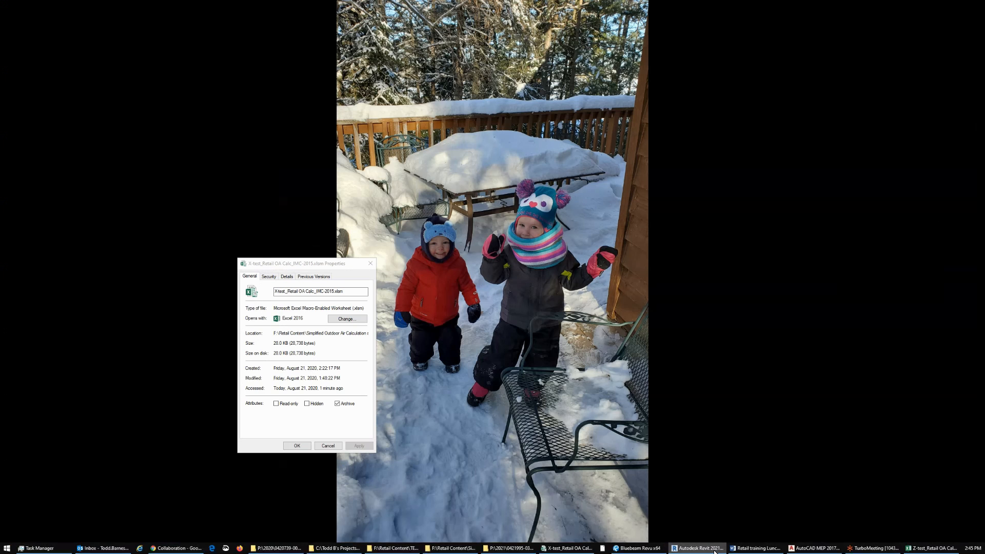
pyautogui.click(695, 547)
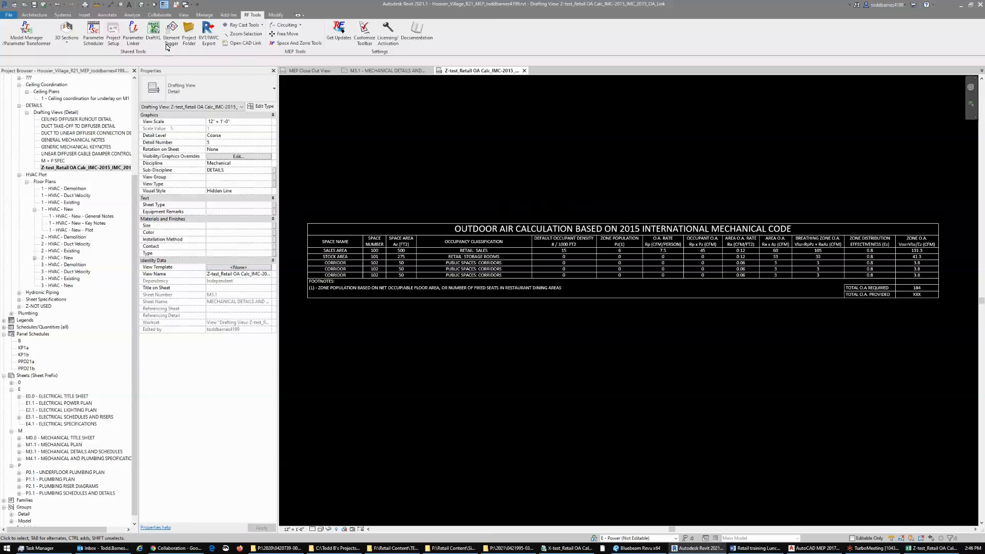
# Reopen DraftXL and compare its source path with the project's example Excel spreadsheet test folder and the F: drive's Retail Content\TEST folder
pyautogui.click(153, 33)
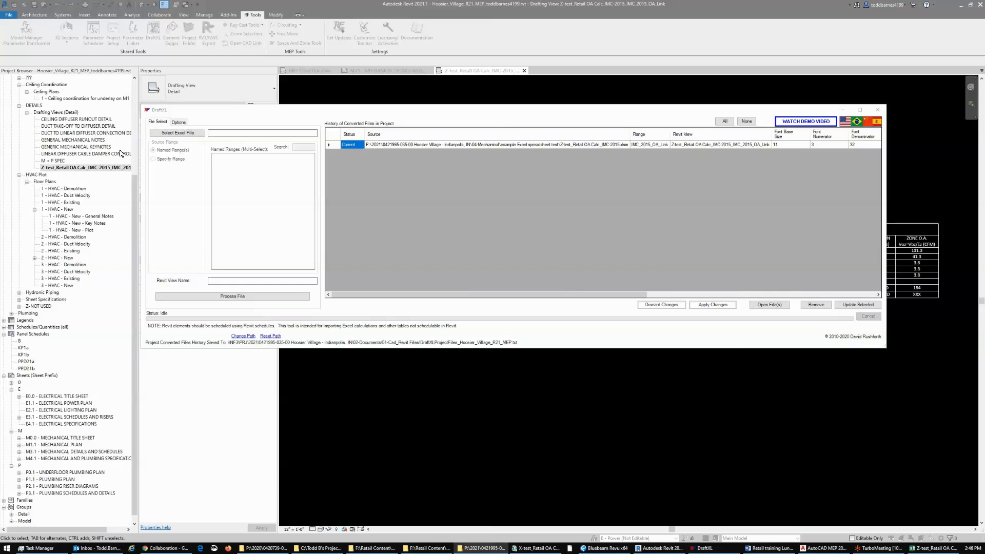
pyautogui.moveTo(0, 47); pyautogui.dragTo(512, 174)
pyautogui.click(429, 313)
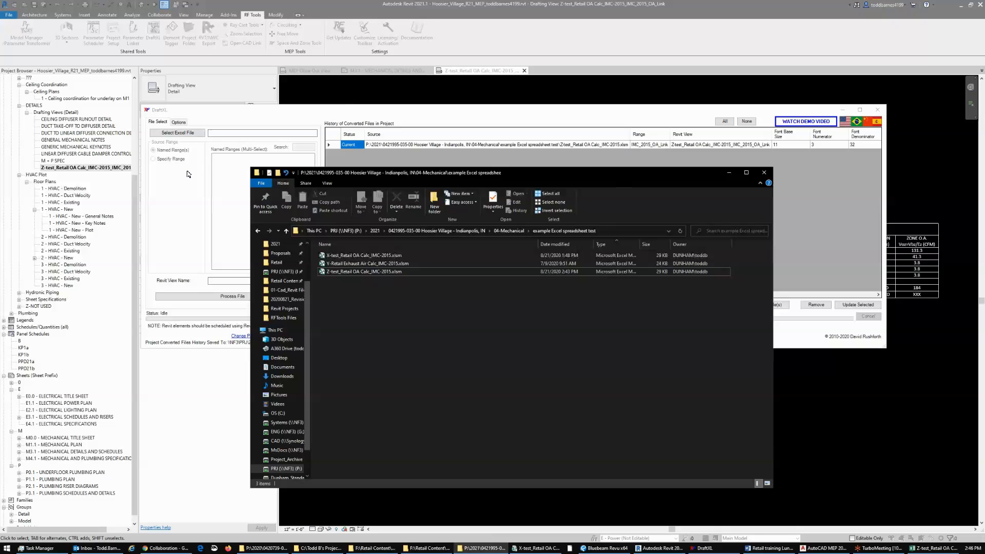
pyautogui.moveTo(187, 174); pyautogui.dragTo(540, 187)
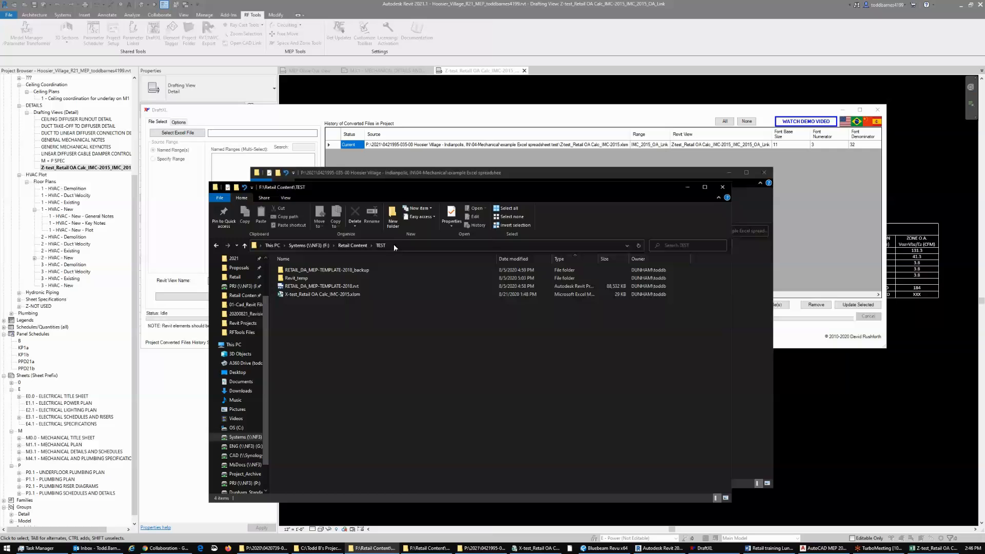
# Copy the folder path of the F: drive's Retail Content\TEST folder from File Explorer
pyautogui.moveTo(429, 186); pyautogui.dragTo(432, 200)
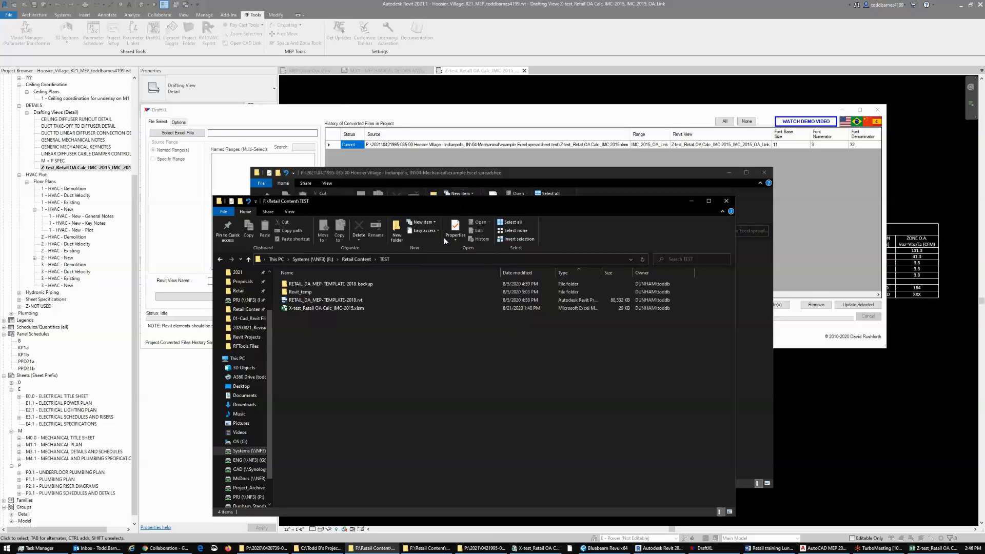
pyautogui.click(444, 258)
pyautogui.hotkey('ctrl', 'c')
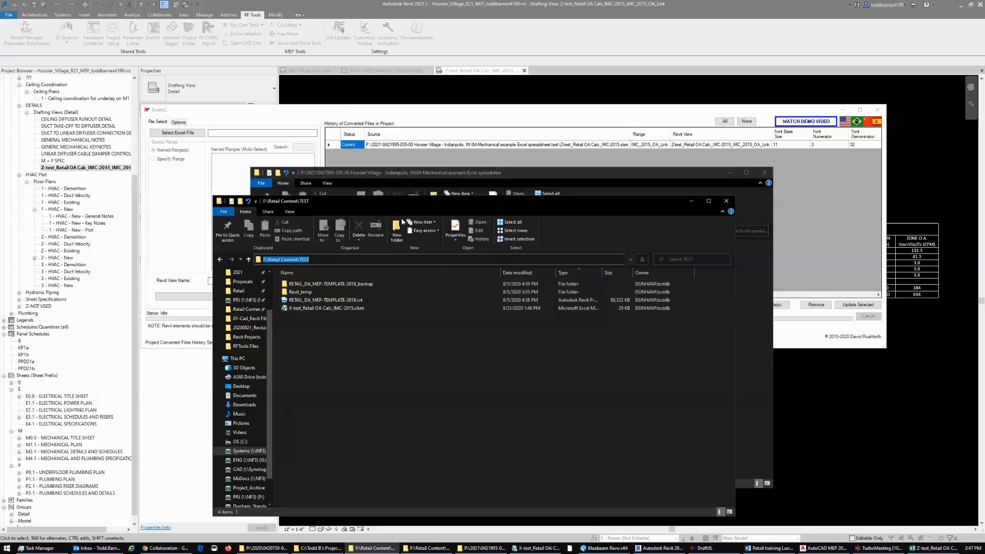
# Return to DraftXL and replace the folder part of the converted entry's source path with F:\Retail Content\TEST
pyautogui.click(431, 126)
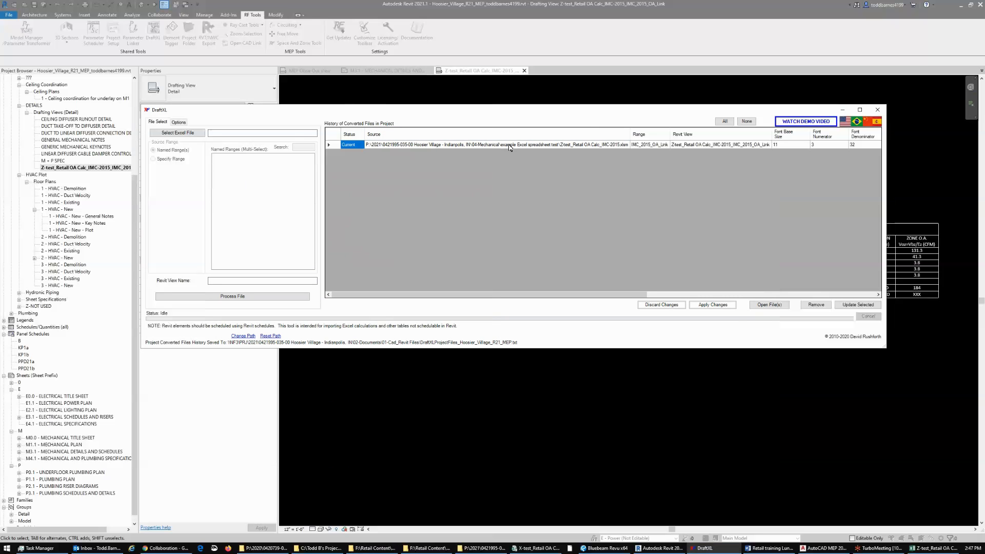
pyautogui.click(557, 144)
pyautogui.click(557, 145)
pyautogui.moveTo(558, 146); pyautogui.dragTo(355, 162)
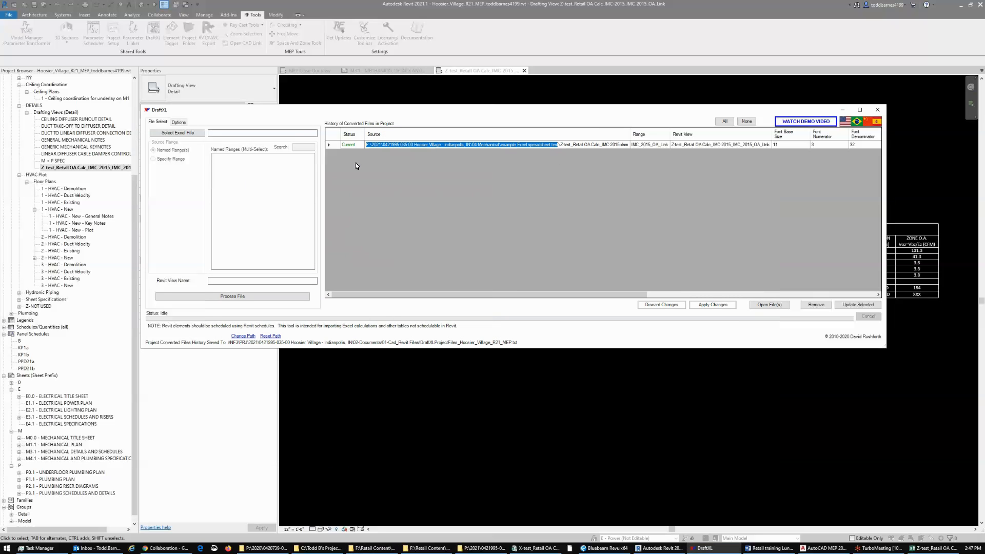
pyautogui.press('BackSpace')
pyautogui.press('BackSpace')
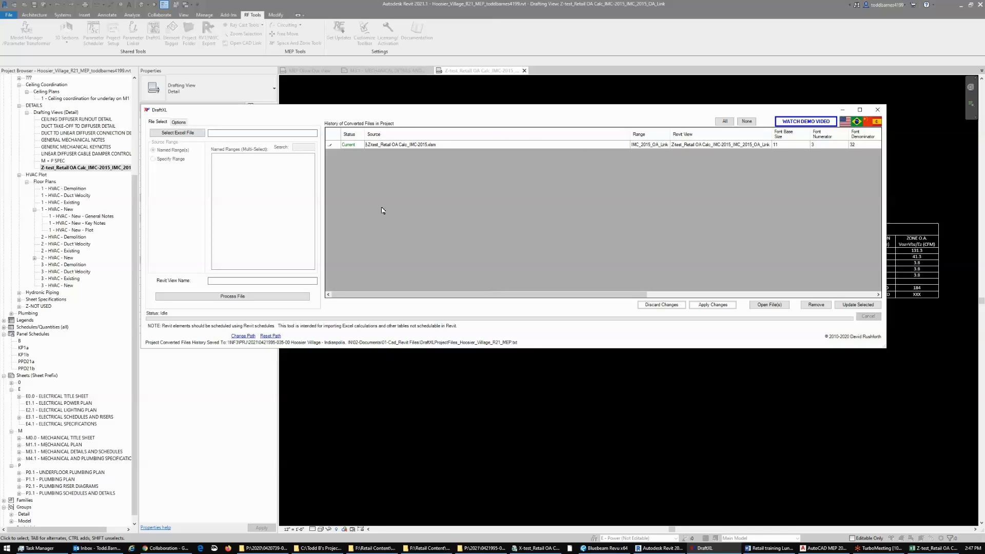
pyautogui.hotkey('ctrl', 'v')
# Check the spreadsheet's name in the TEST folder and change the source file name's prefix to X, giving X-test_Retail OA Calc_IMC-2015.xlsm
pyautogui.click(487, 551)
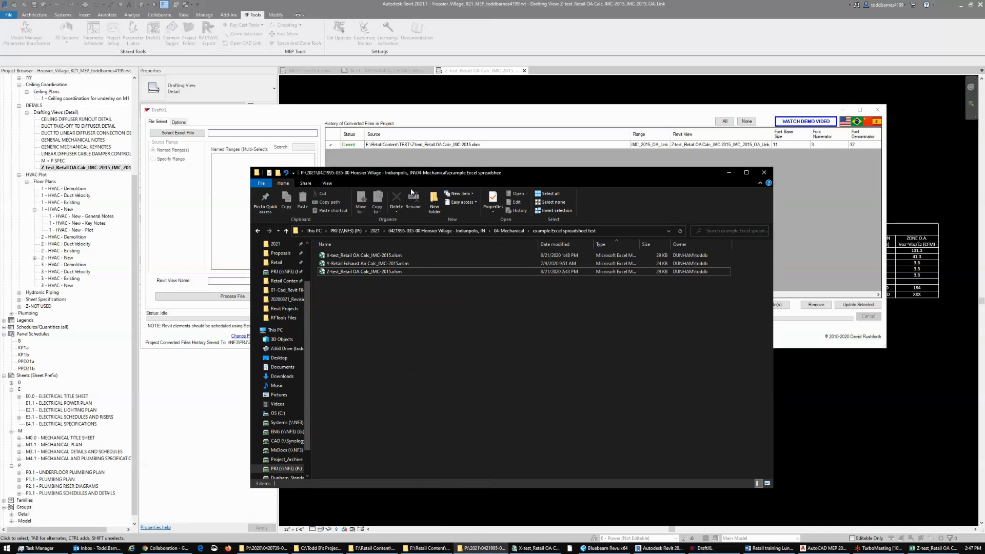
pyautogui.click(439, 549)
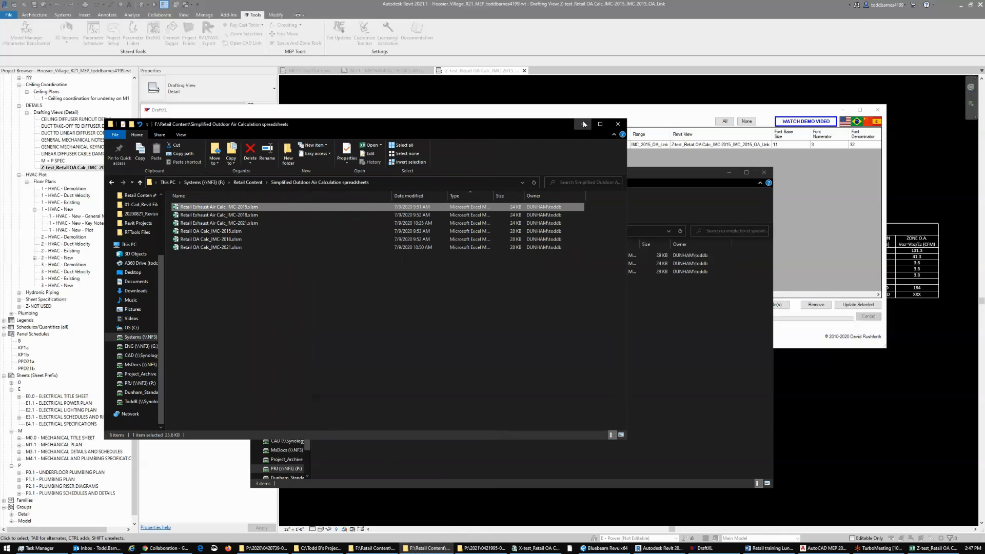
pyautogui.click(617, 124)
pyautogui.click(432, 549)
pyautogui.click(432, 549)
pyautogui.click(383, 549)
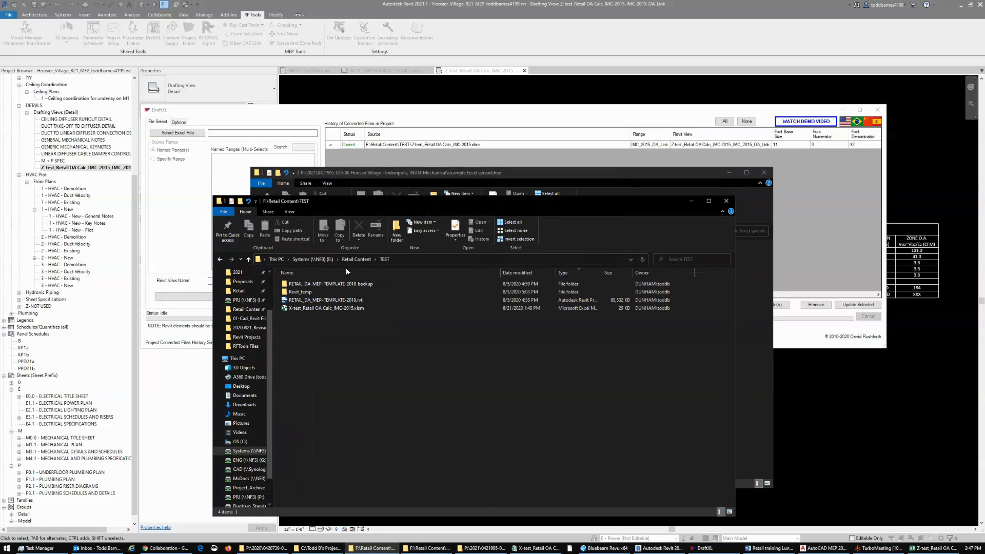
pyautogui.click(403, 166)
pyautogui.press('Delete')
pyautogui.write('X')
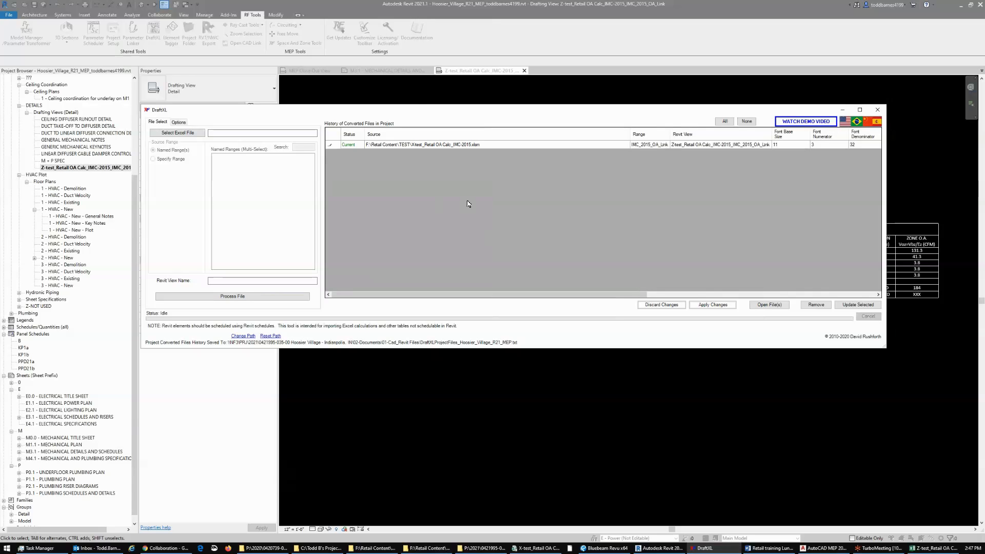
# Apply the source path change, update the converted entry from the new spreadsheet, and move the DraftXL window aside to view the redrawn table
pyautogui.click(334, 145)
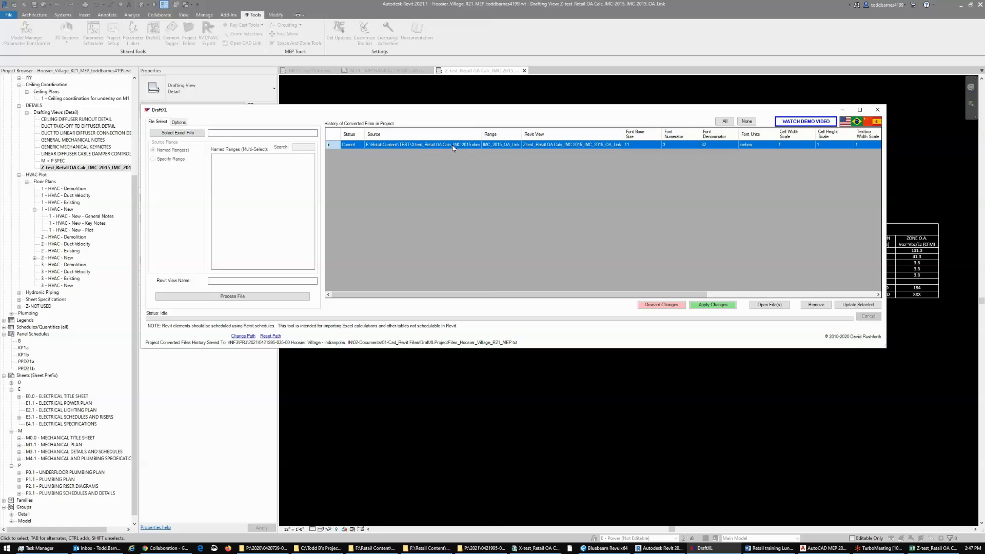
pyautogui.click(712, 304)
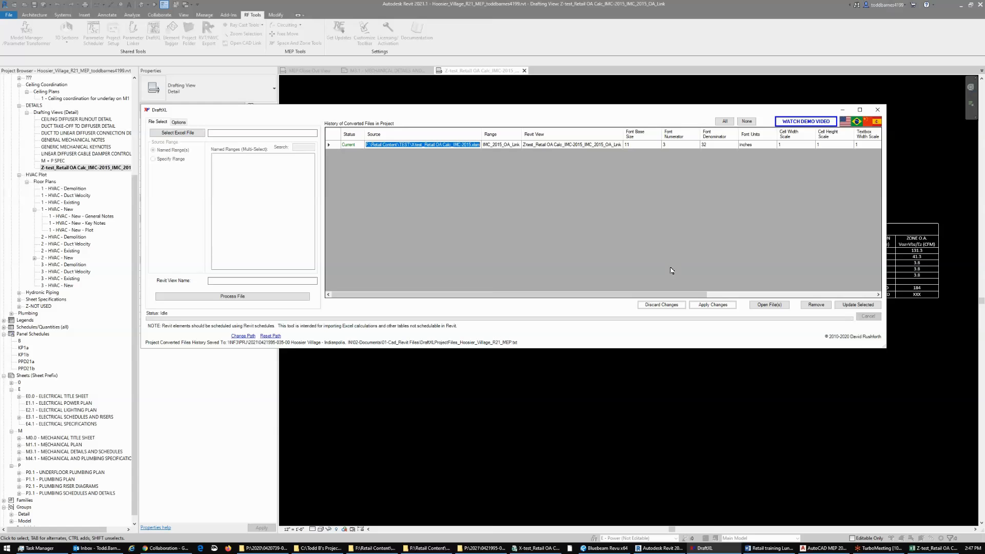
pyautogui.click(858, 305)
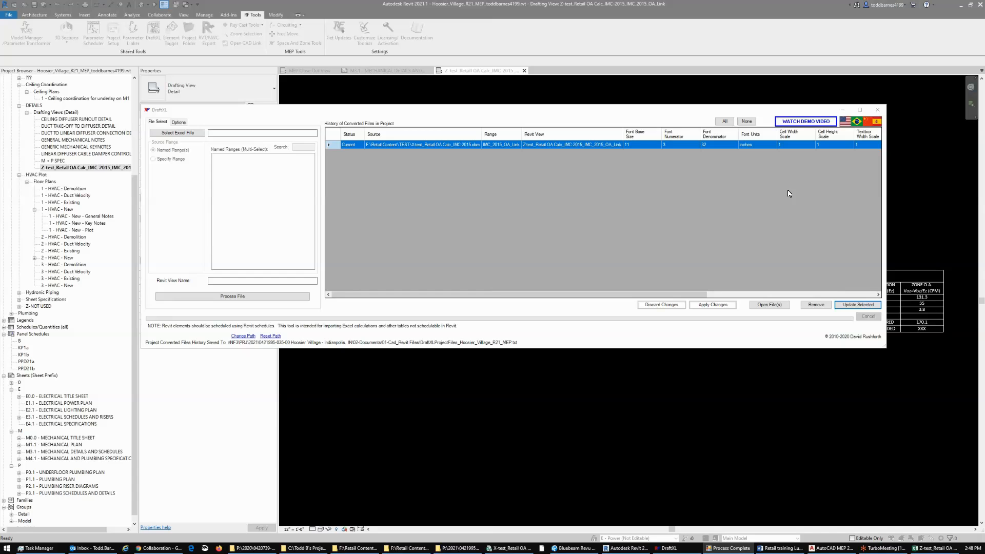
pyautogui.moveTo(718, 112); pyautogui.dragTo(767, 277)
pyautogui.moveTo(798, 374); pyautogui.dragTo(716, 116)
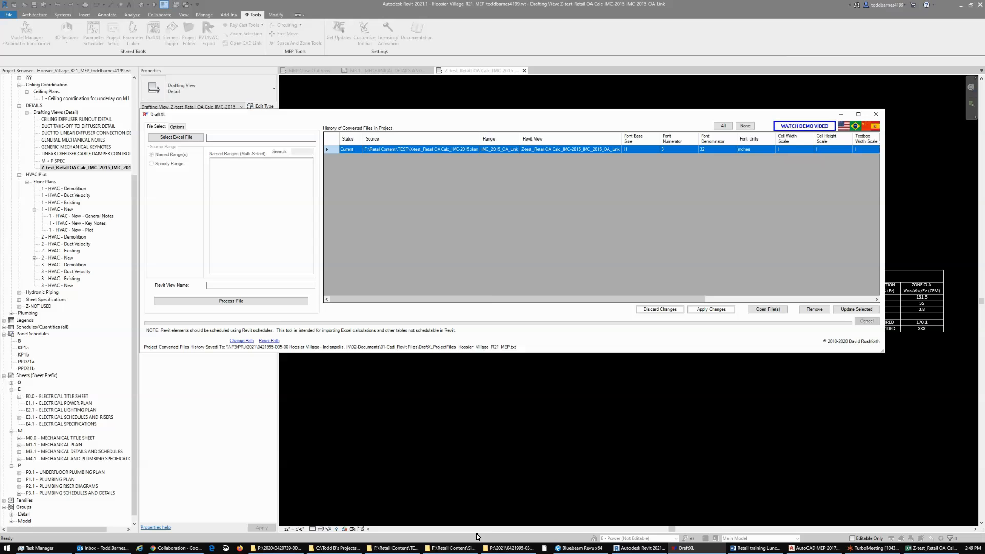
# Open X-test_Retail OA Calc_IMC-2015.xlsm in Excel from the F: drive's Retail Content\TEST folder
pyautogui.click(453, 549)
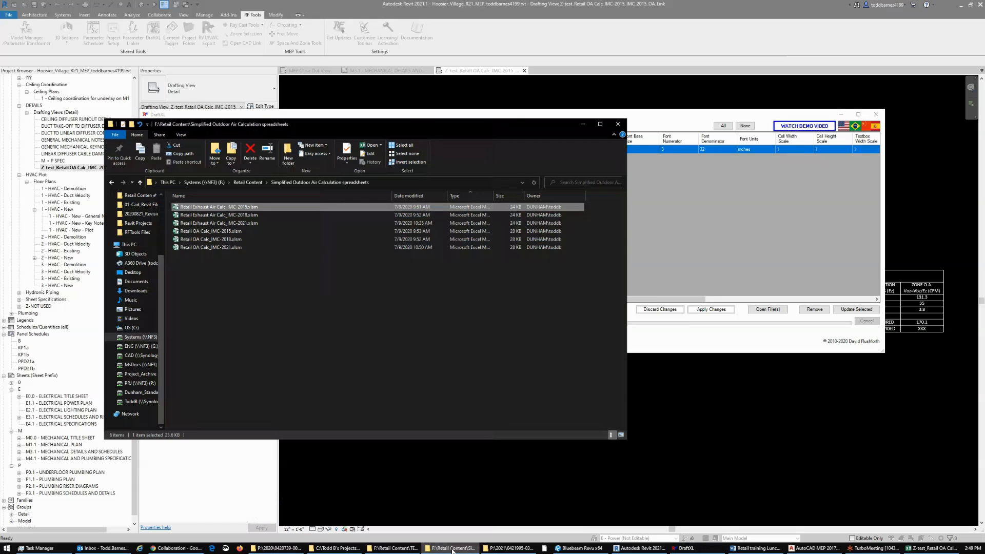
pyautogui.click(583, 124)
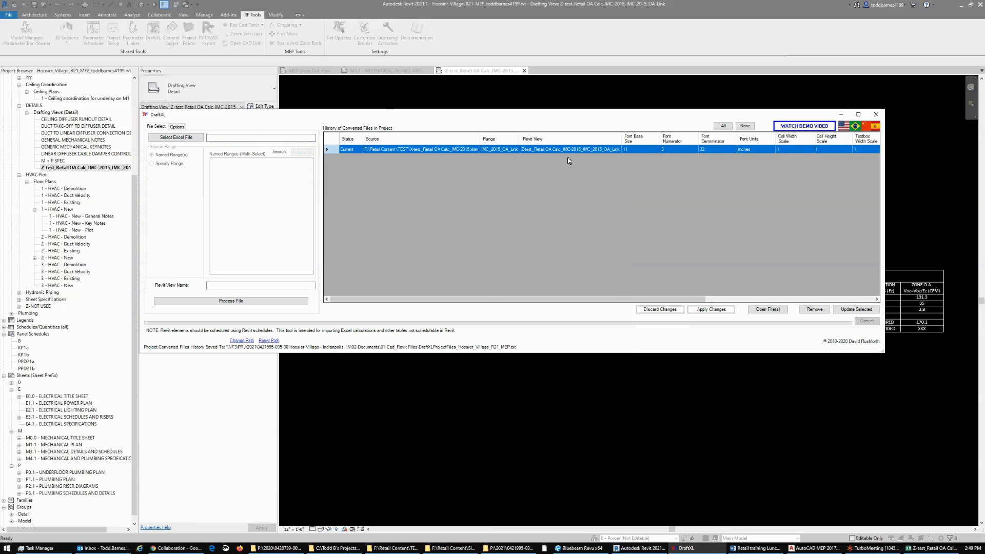
pyautogui.click(385, 550)
pyautogui.doubleClick(334, 310)
pyautogui.click(335, 378)
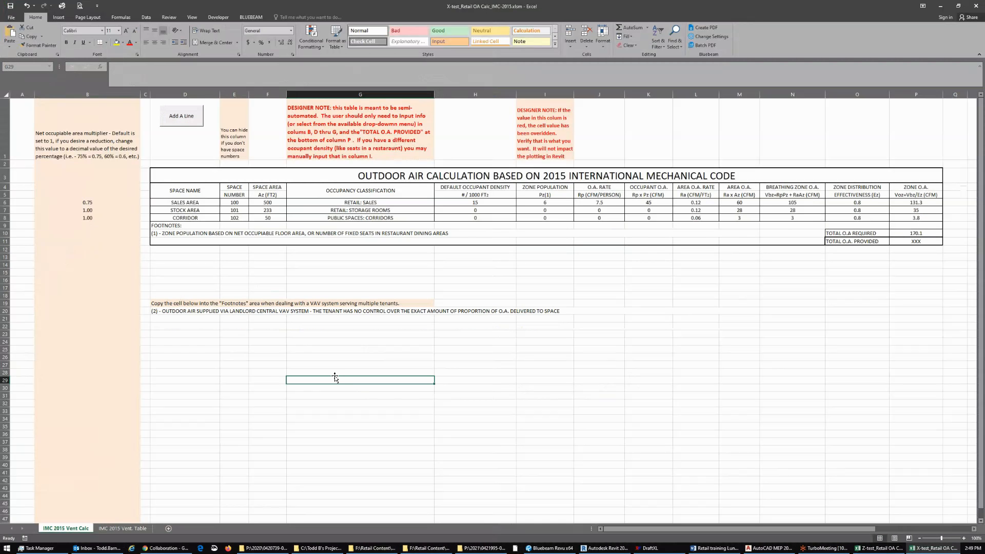
# Hide the space number column E in the X-test spreadsheet and clear the Excel windows from view
pyautogui.moveTo(235, 94)
pyautogui.mouseDown()
pyautogui.moveTo(277, 94)
pyautogui.moveTo(266, 94)
pyautogui.mouseUp()
pyautogui.click(235, 94)
pyautogui.rightClick(236, 96)
pyautogui.click(255, 197)
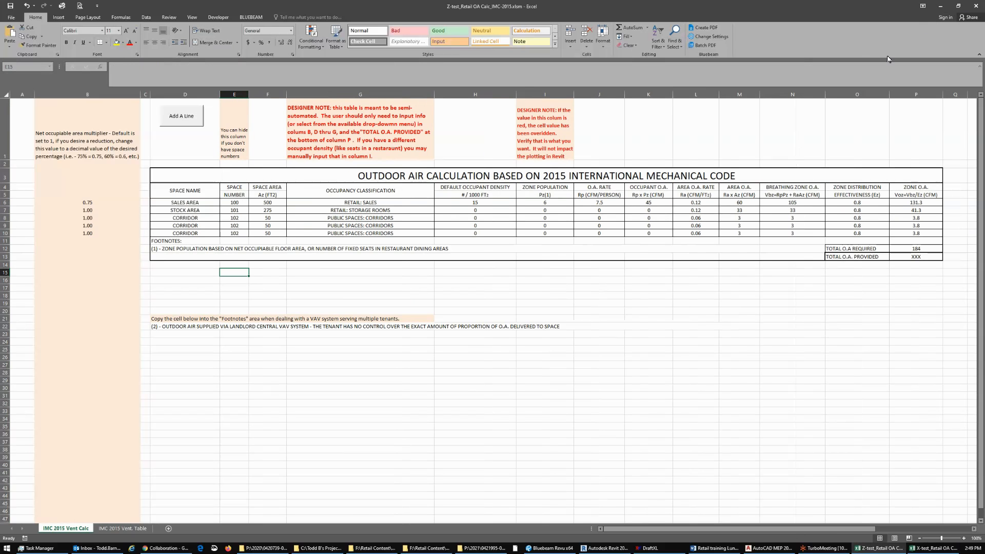
pyautogui.click(942, 7)
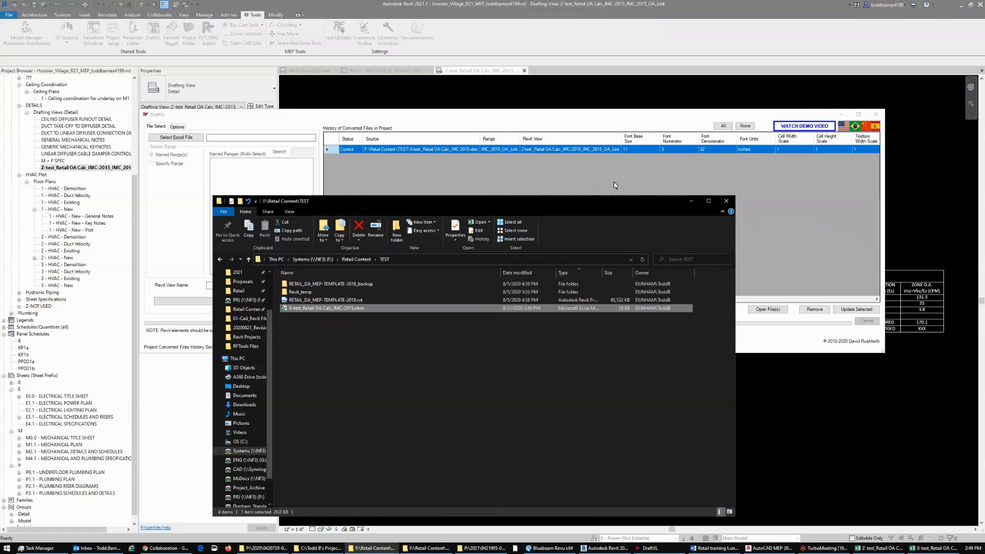
# Restart DraftXL in Revit, update the IMC_2015_OA_Link entry, and inspect the redrawn table's columns in the drafting view
pyautogui.click(788, 183)
pyautogui.click(875, 115)
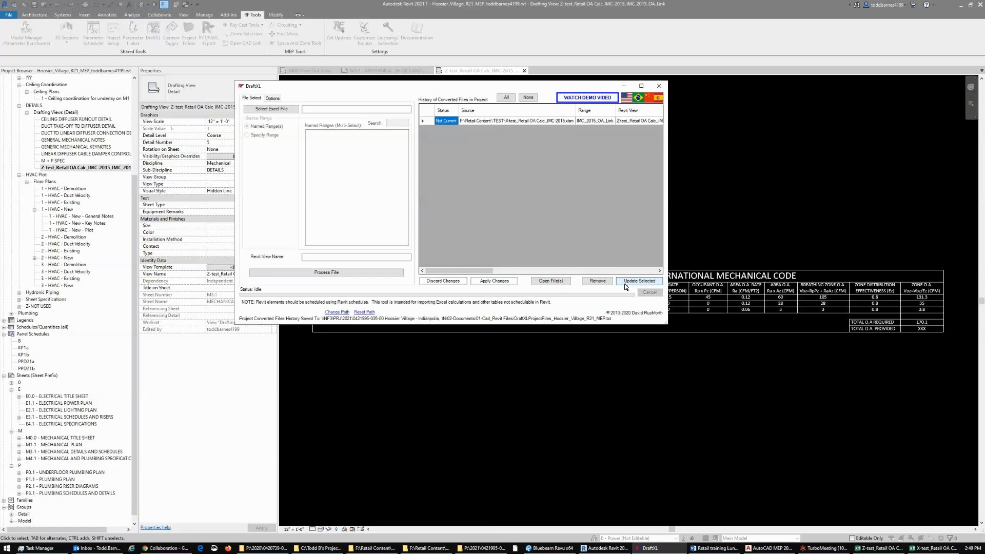
pyautogui.click(639, 281)
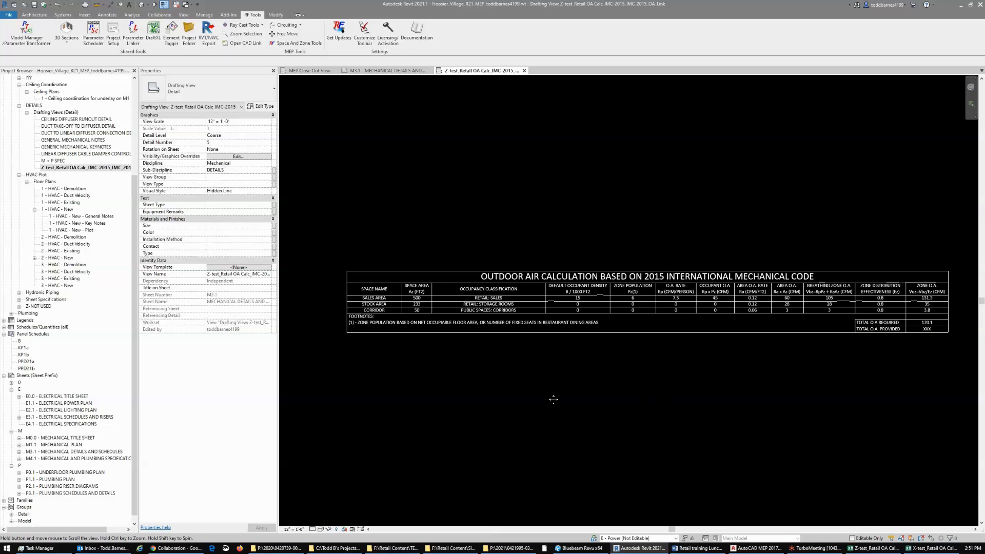
pyautogui.scroll(3, 392, 375)
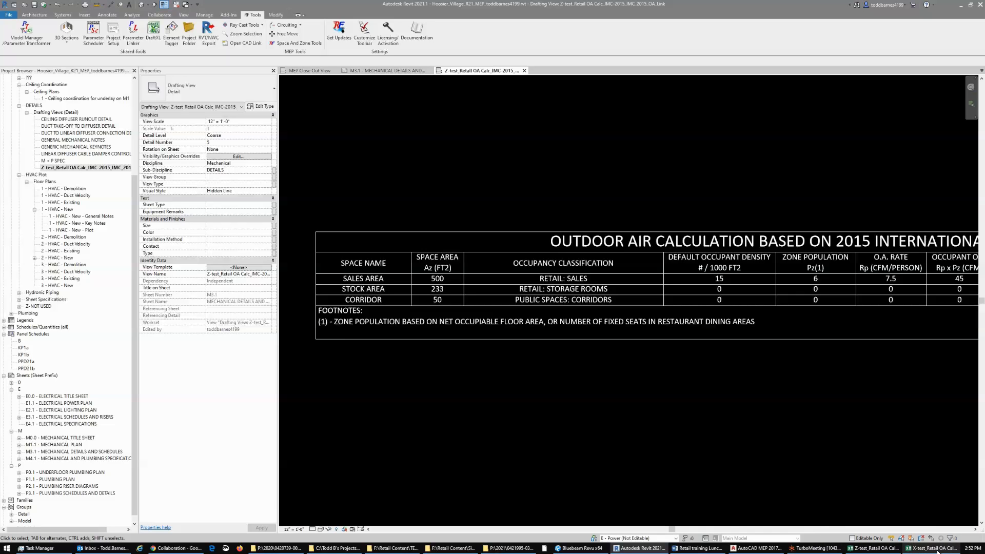
# Return to the X-test spreadsheet in Excel and browse the fonts available for the SALES AREA cell
pyautogui.moveTo(937, 552)
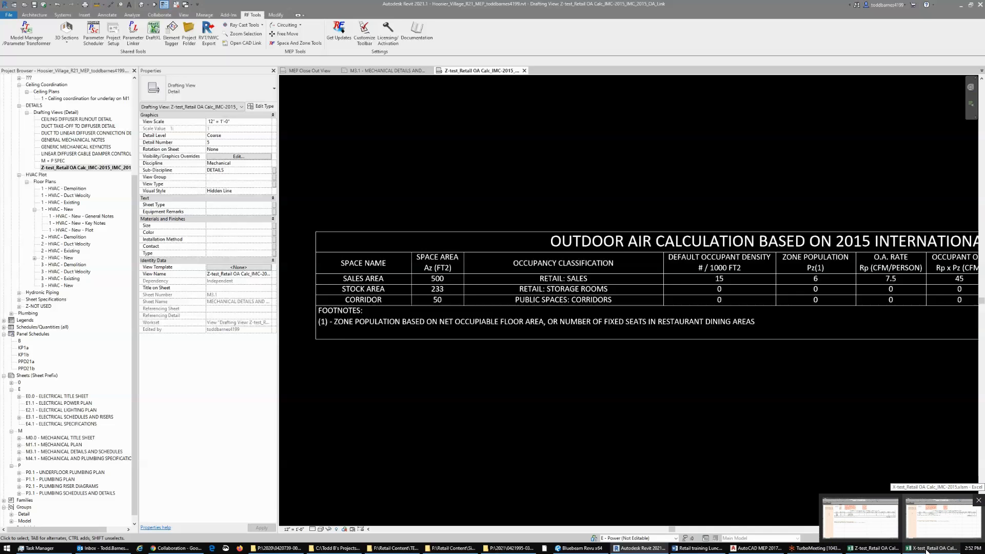
pyautogui.click(927, 550)
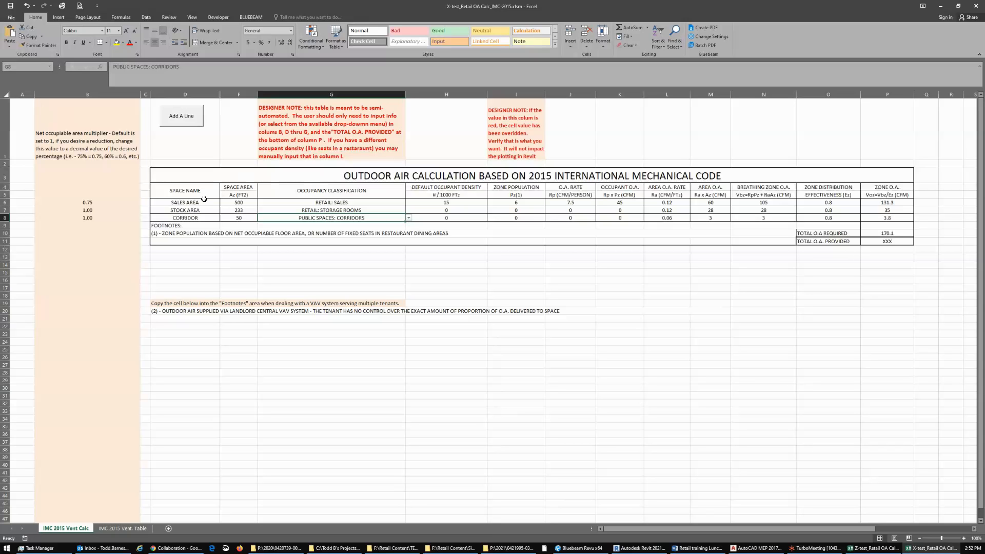
pyautogui.click(199, 203)
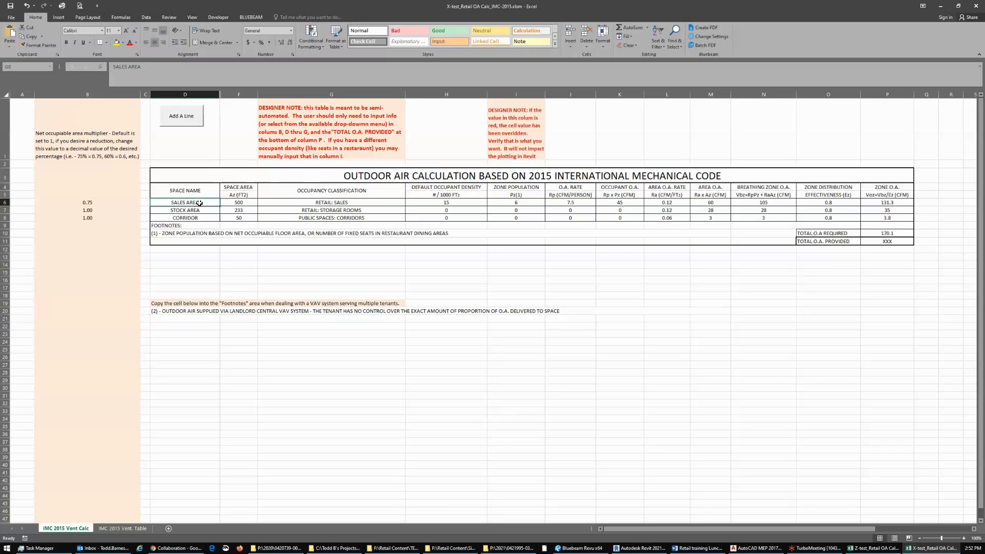
pyautogui.click(103, 30)
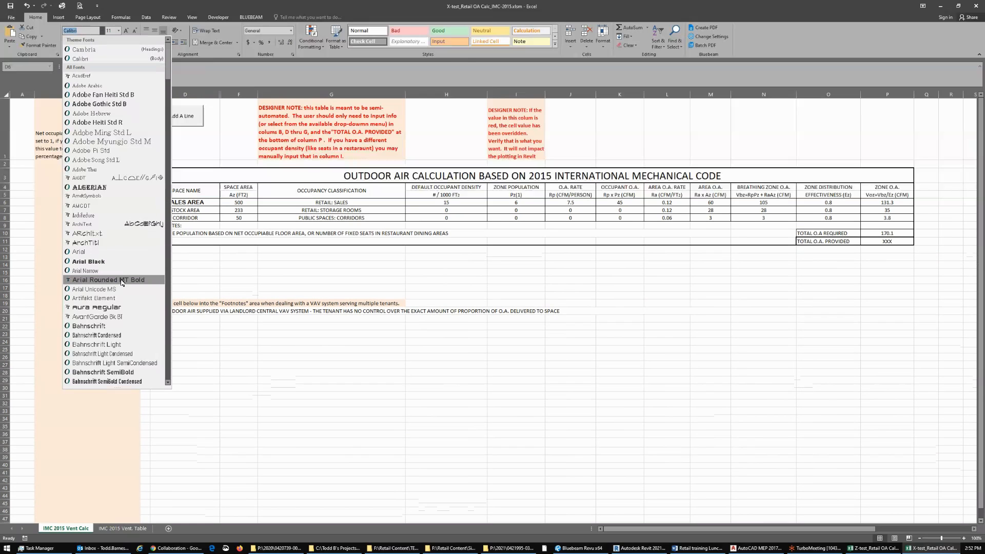
pyautogui.press('Escape')
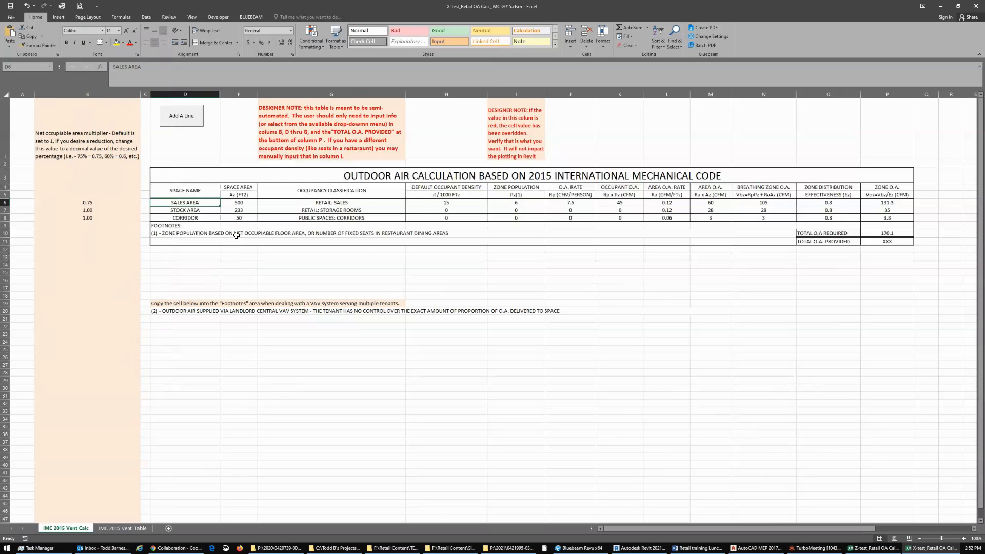
pyautogui.click(103, 31)
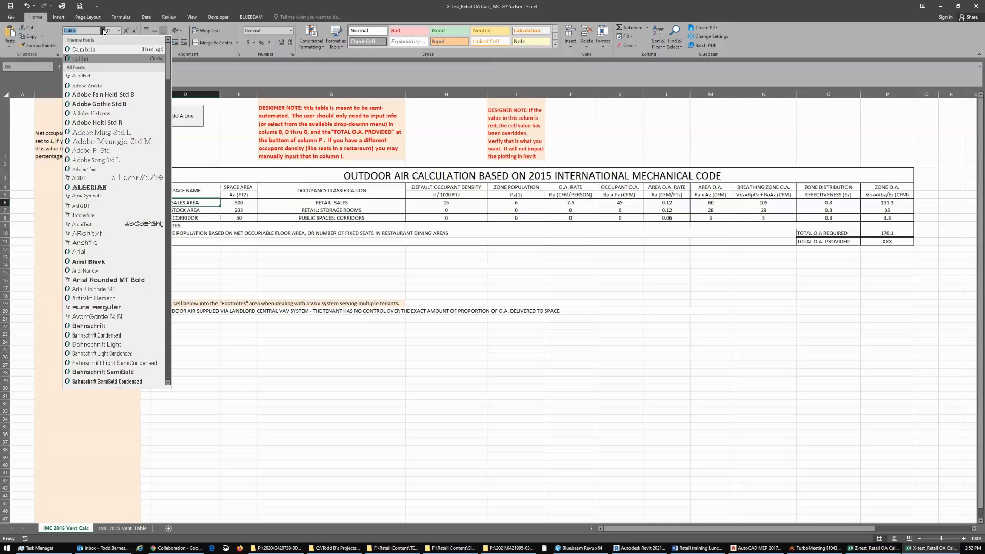
pyautogui.scroll(-15, 112, 224)
pyautogui.scroll(15, 112, 225)
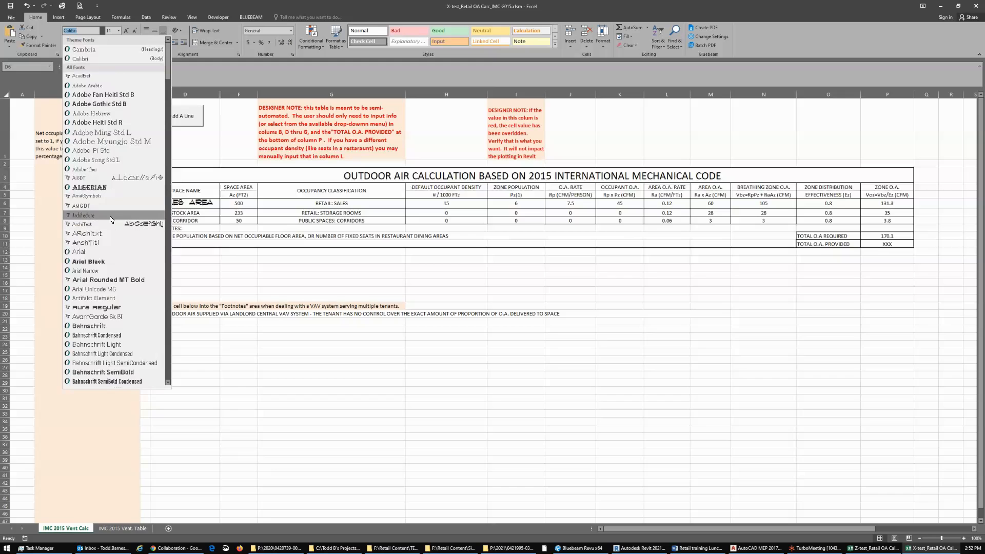
pyautogui.scroll(-3, 112, 218)
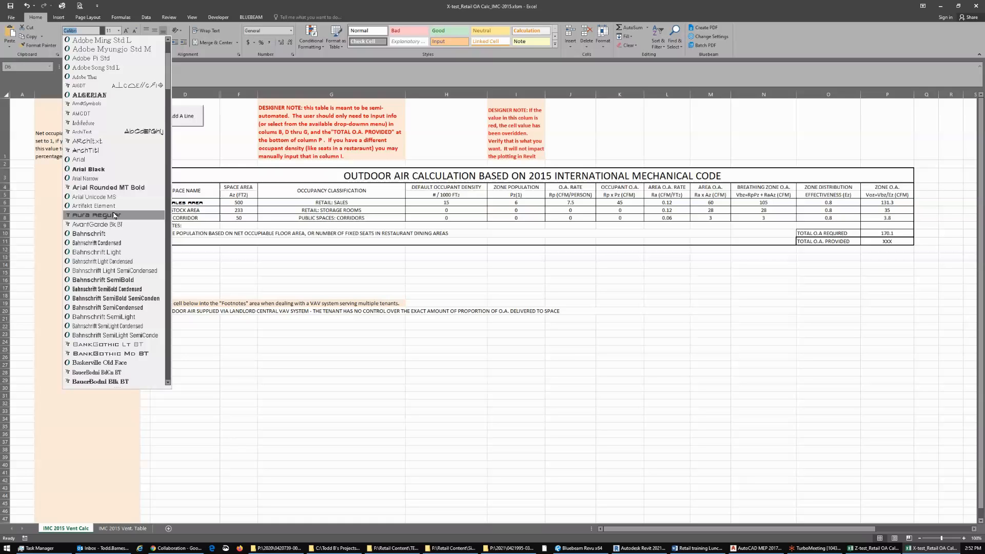
pyautogui.press('Escape')
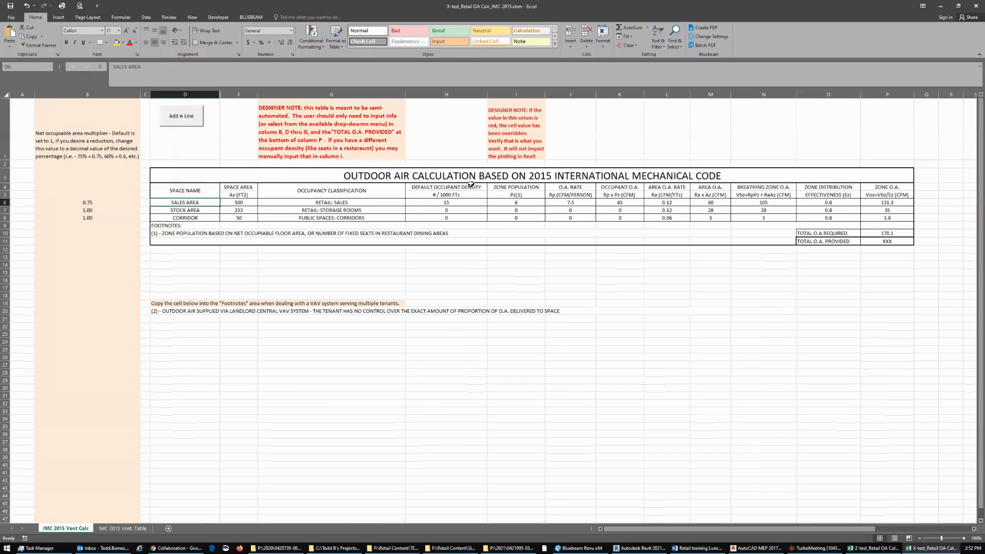